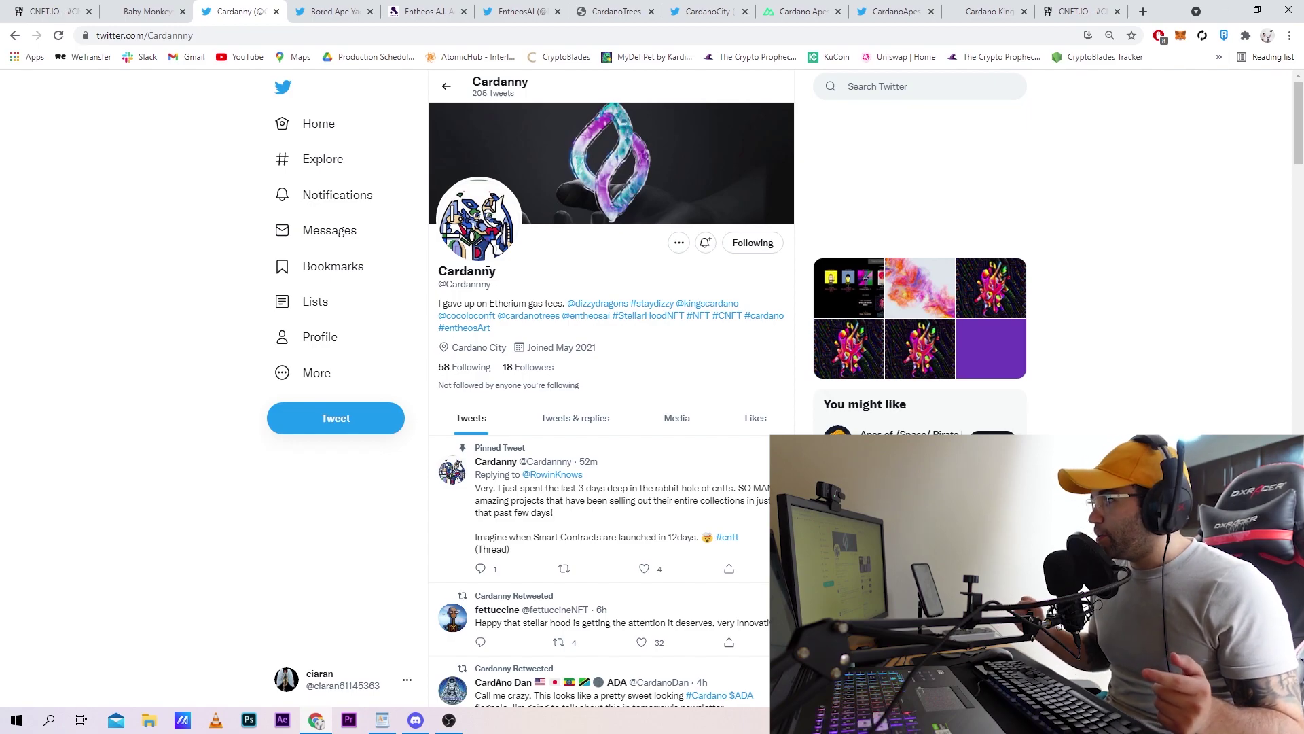
Move between the Baby Monkeys, CNFT.IO and Cardanny Twitter tabs, ending on the CNFT.io marketplace.
click(146, 10)
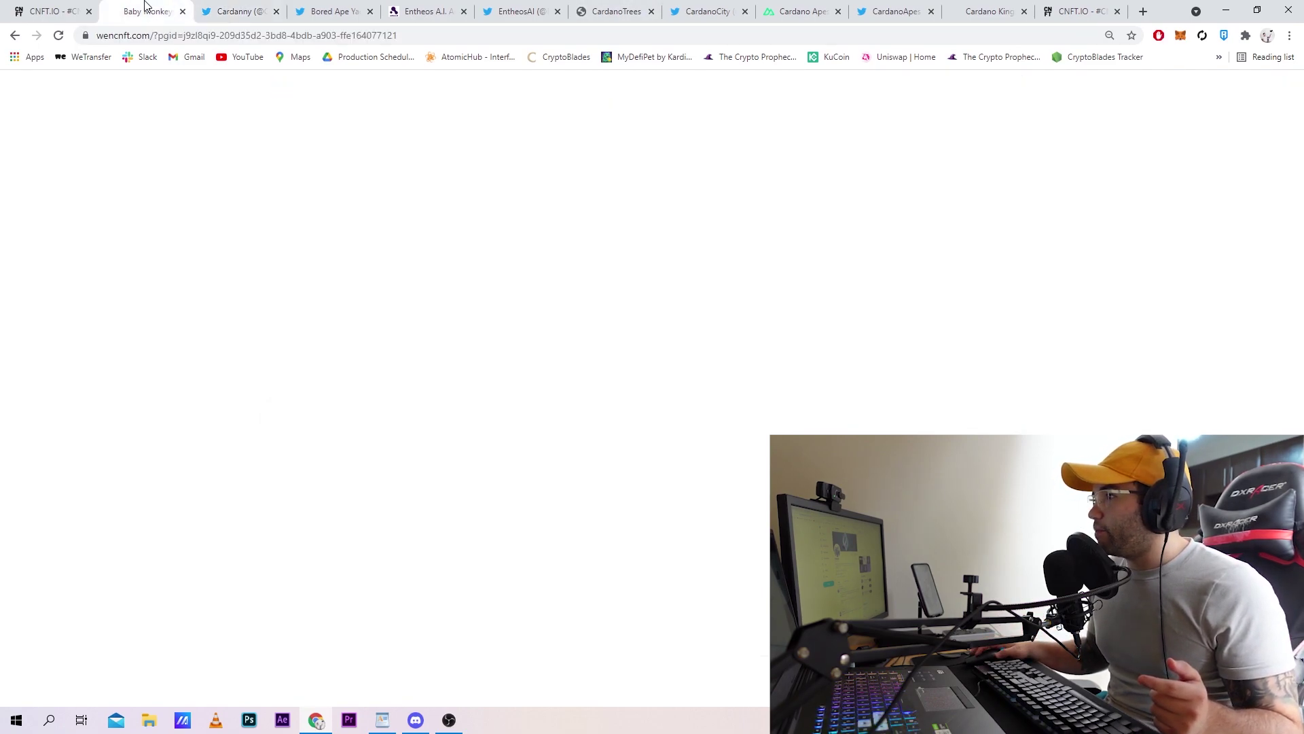
click(49, 11)
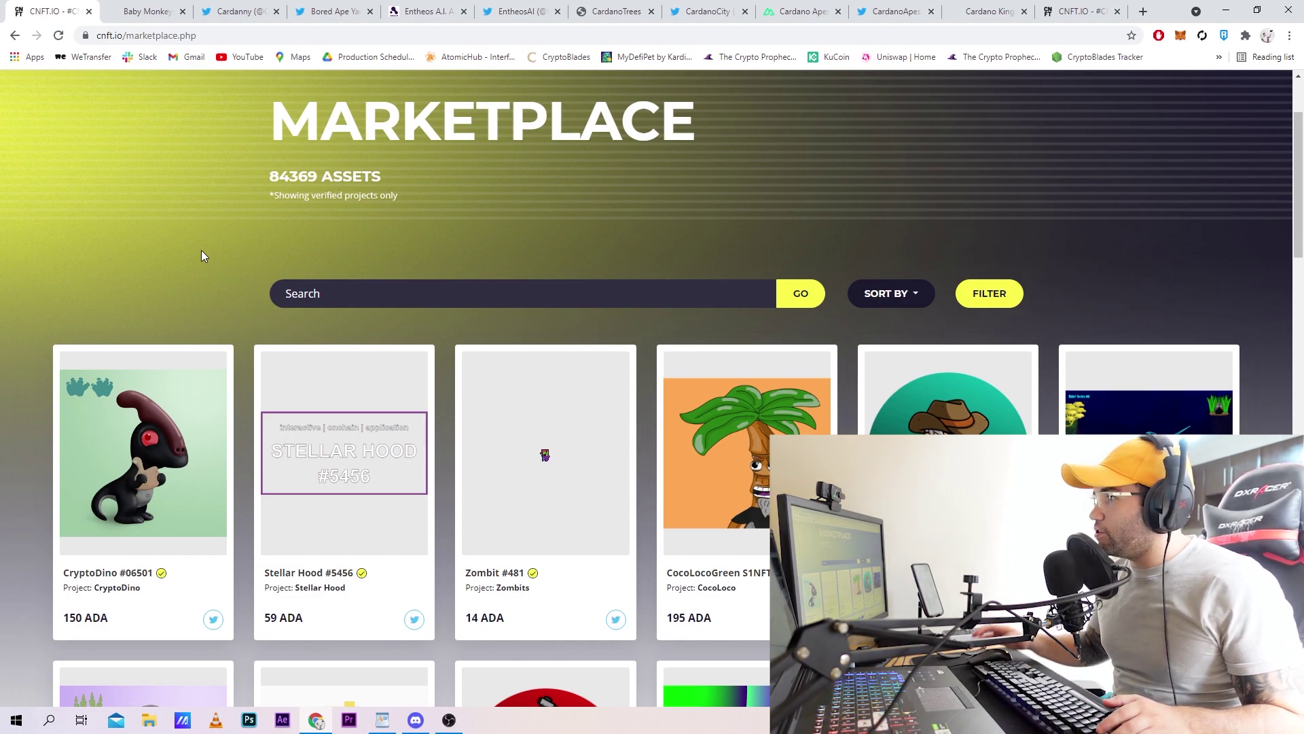
click(235, 11)
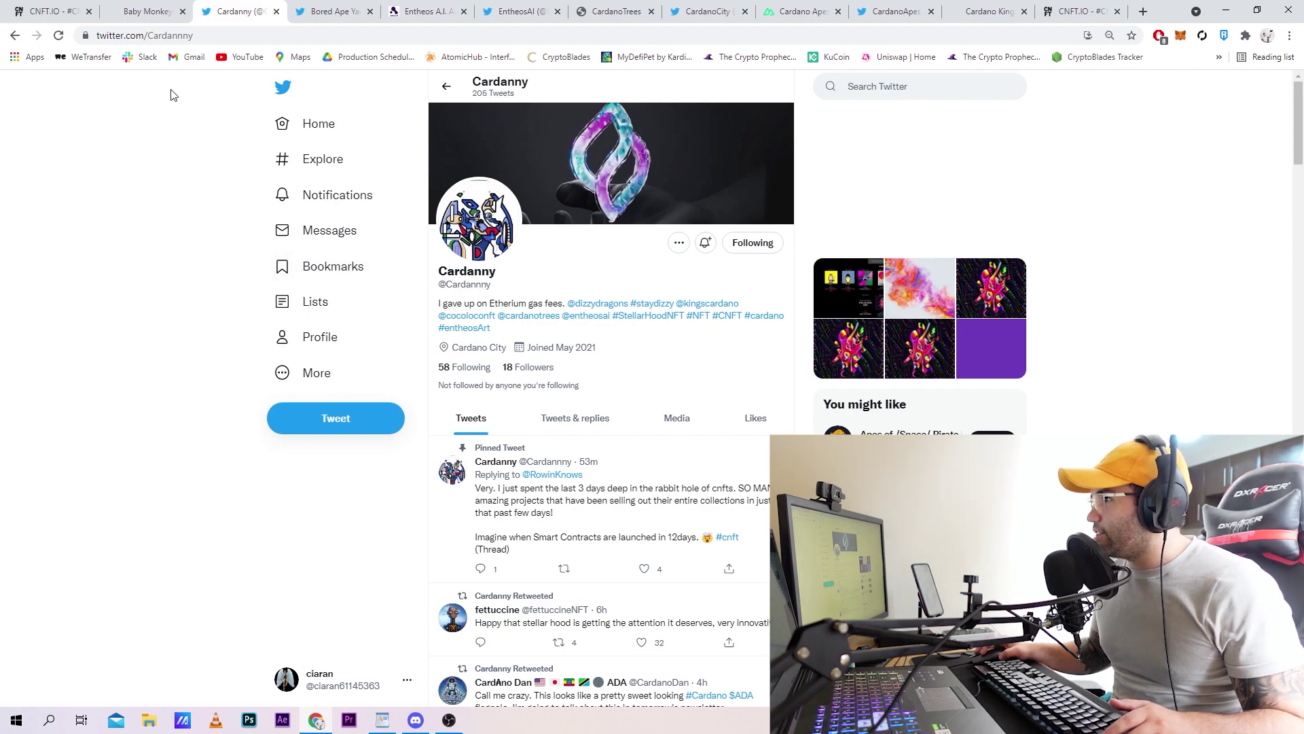
click(48, 10)
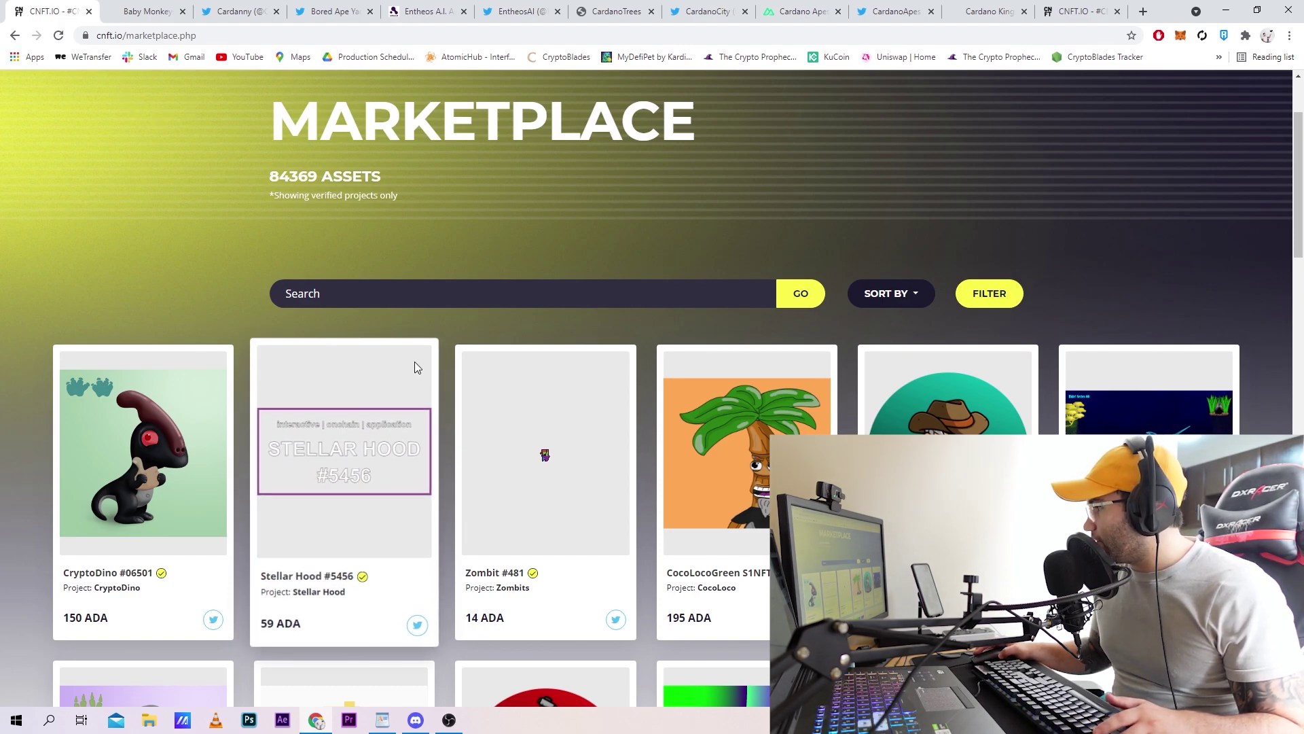
scroll(487, 386, down, 3)
scroll(488, 386, down, 5)
scroll(515, 401, down, 3)
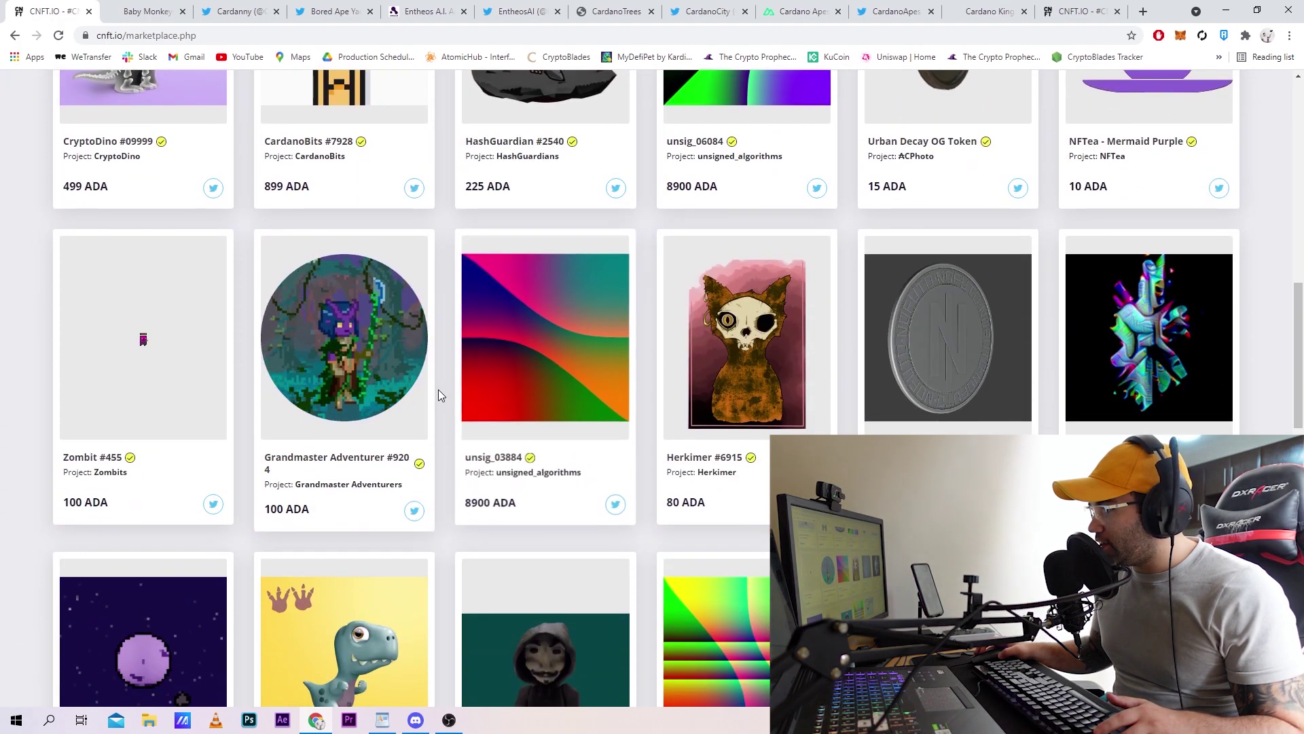
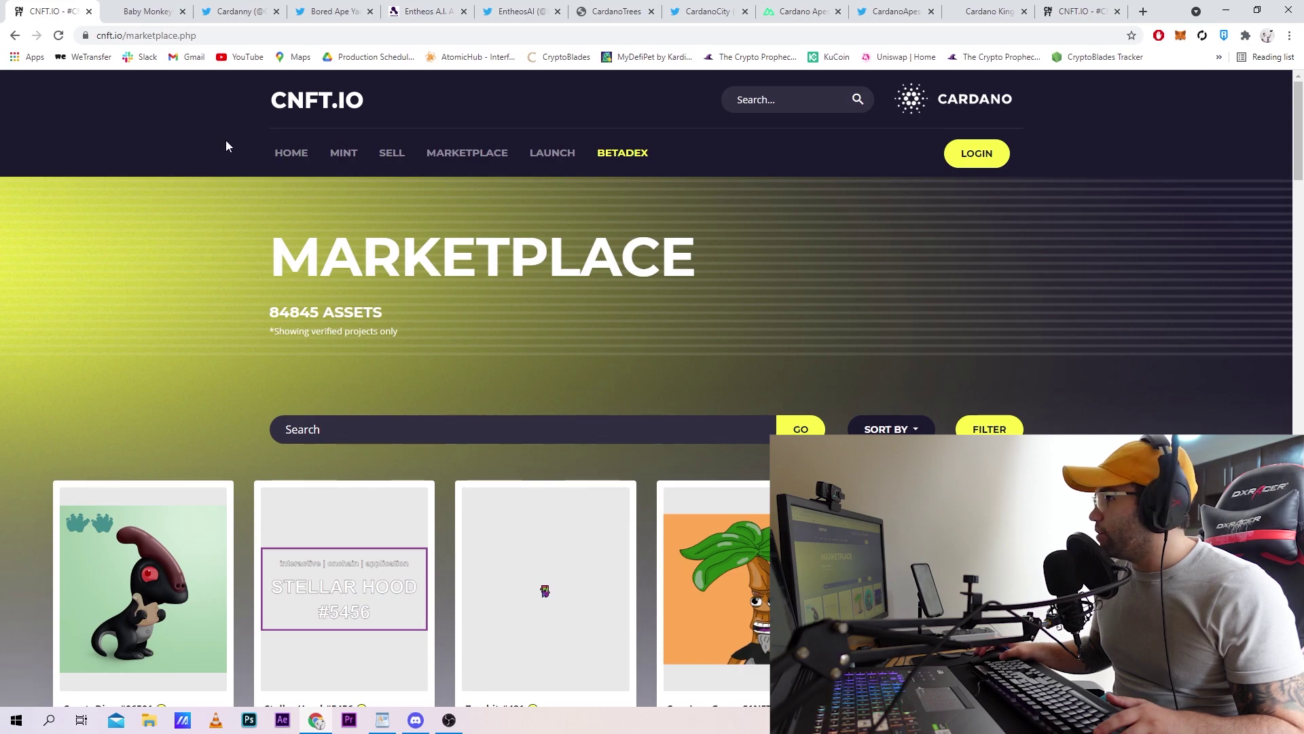
Revisit the Wen CNFT Baby Monkeys drop page and close its lightbox preview.
click(144, 10)
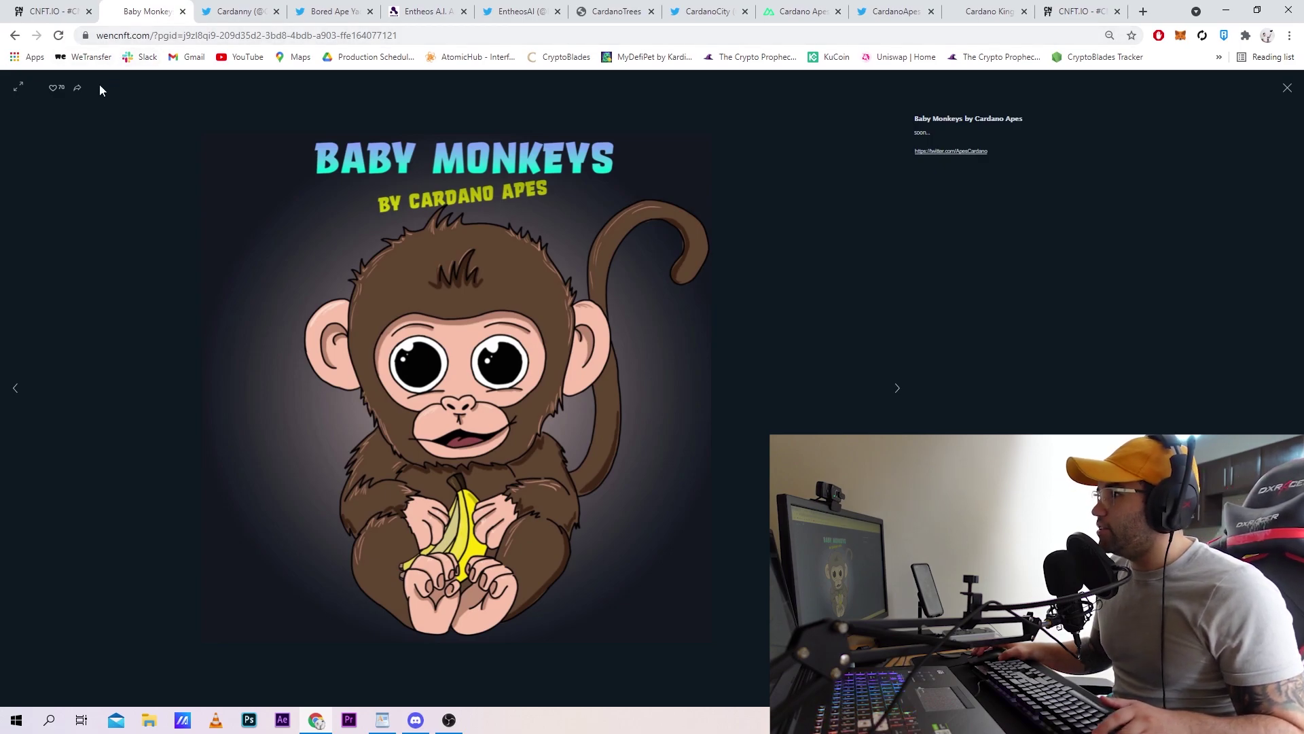
click(15, 35)
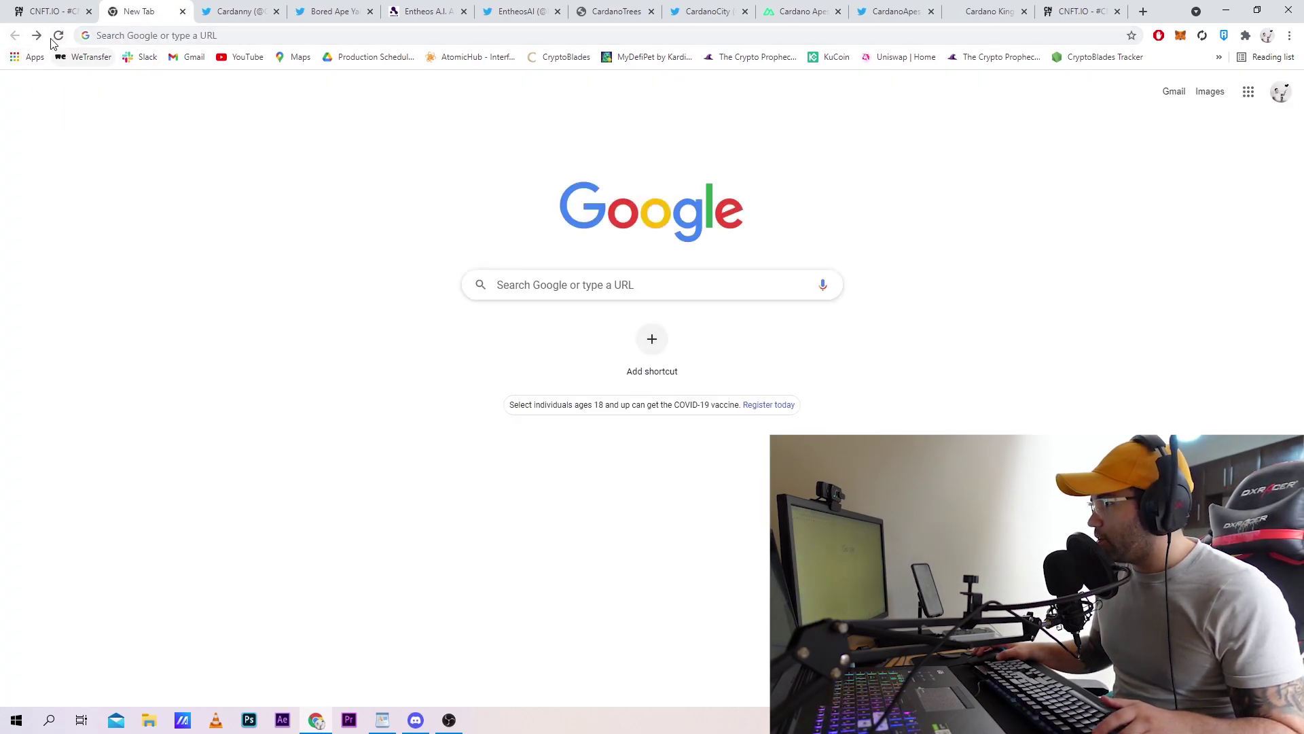
click(37, 35)
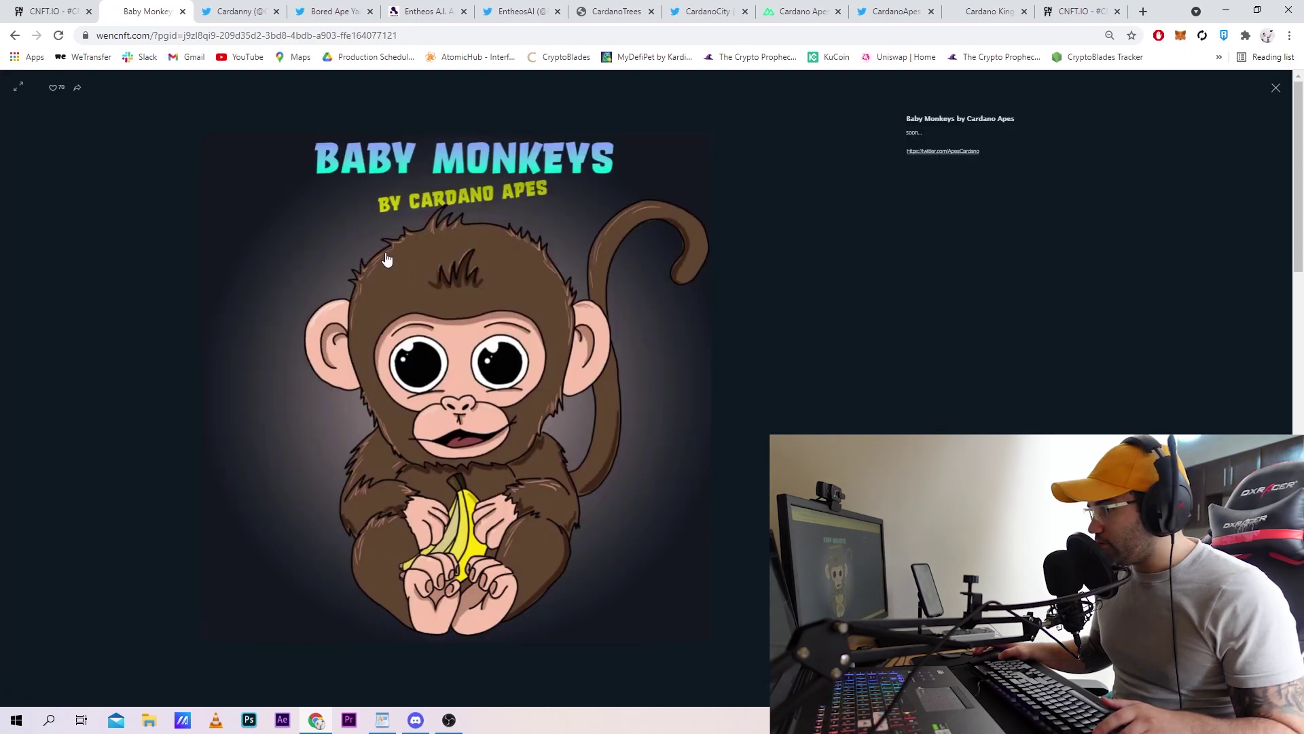
click(1277, 91)
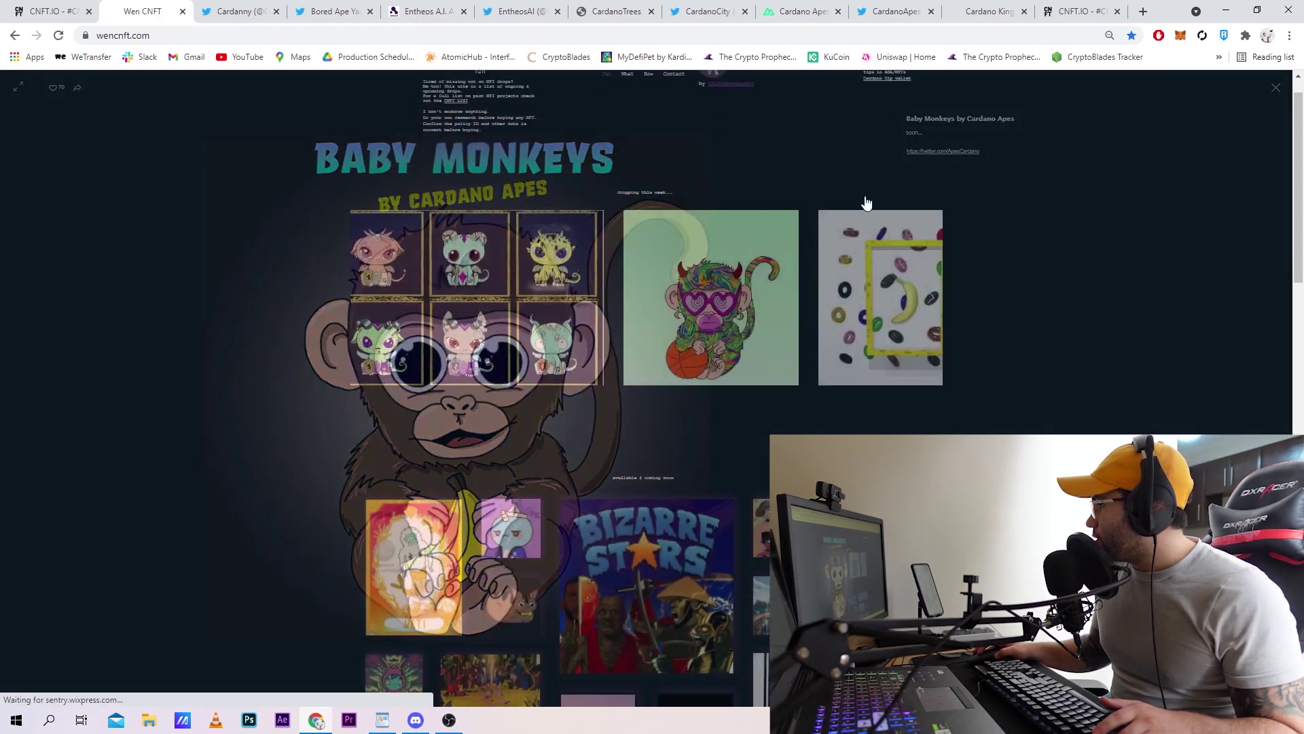
scroll(584, 190, down, 3)
scroll(584, 190, up, 3)
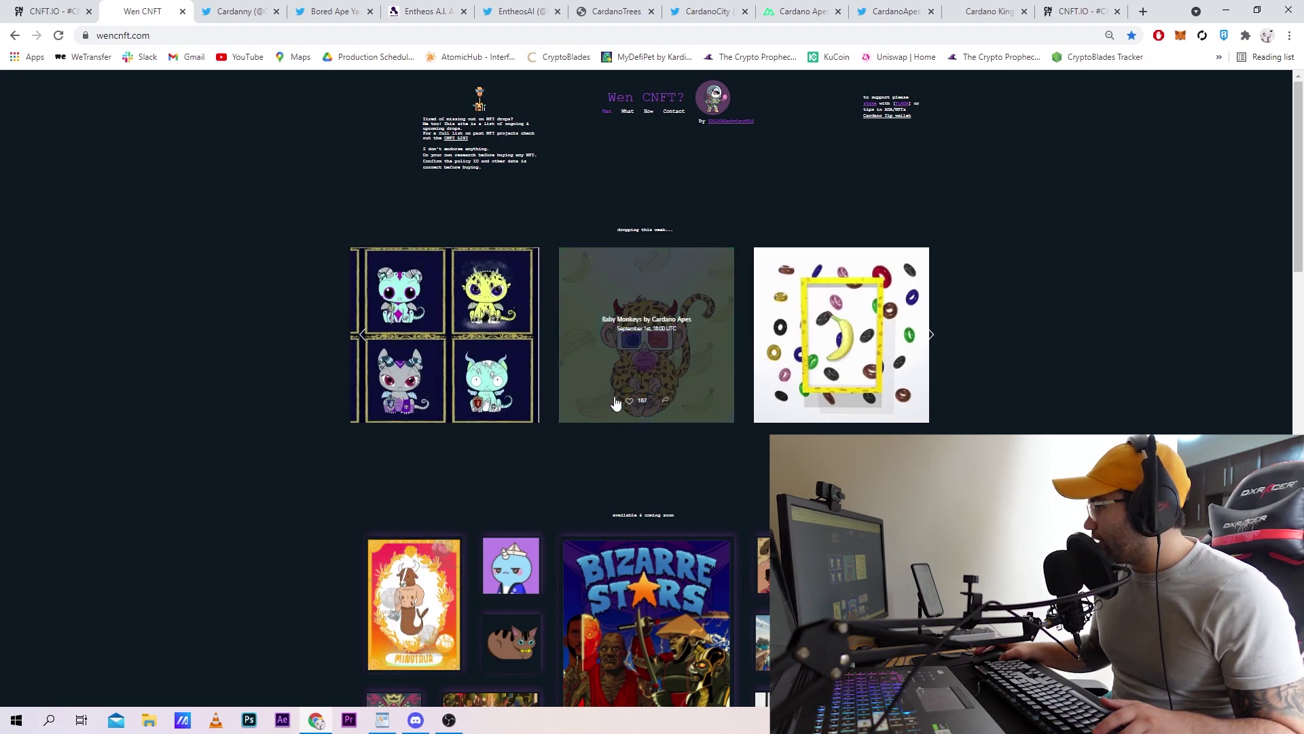
click(611, 293)
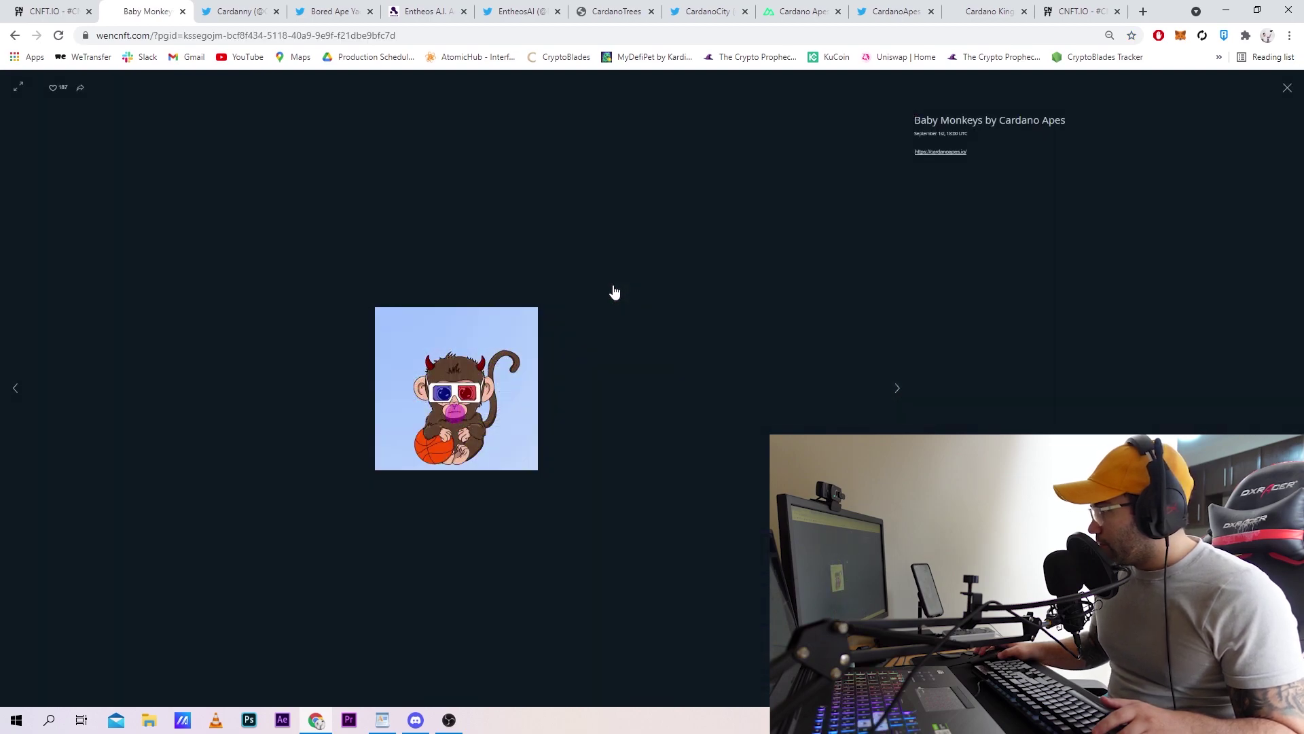
click(938, 155)
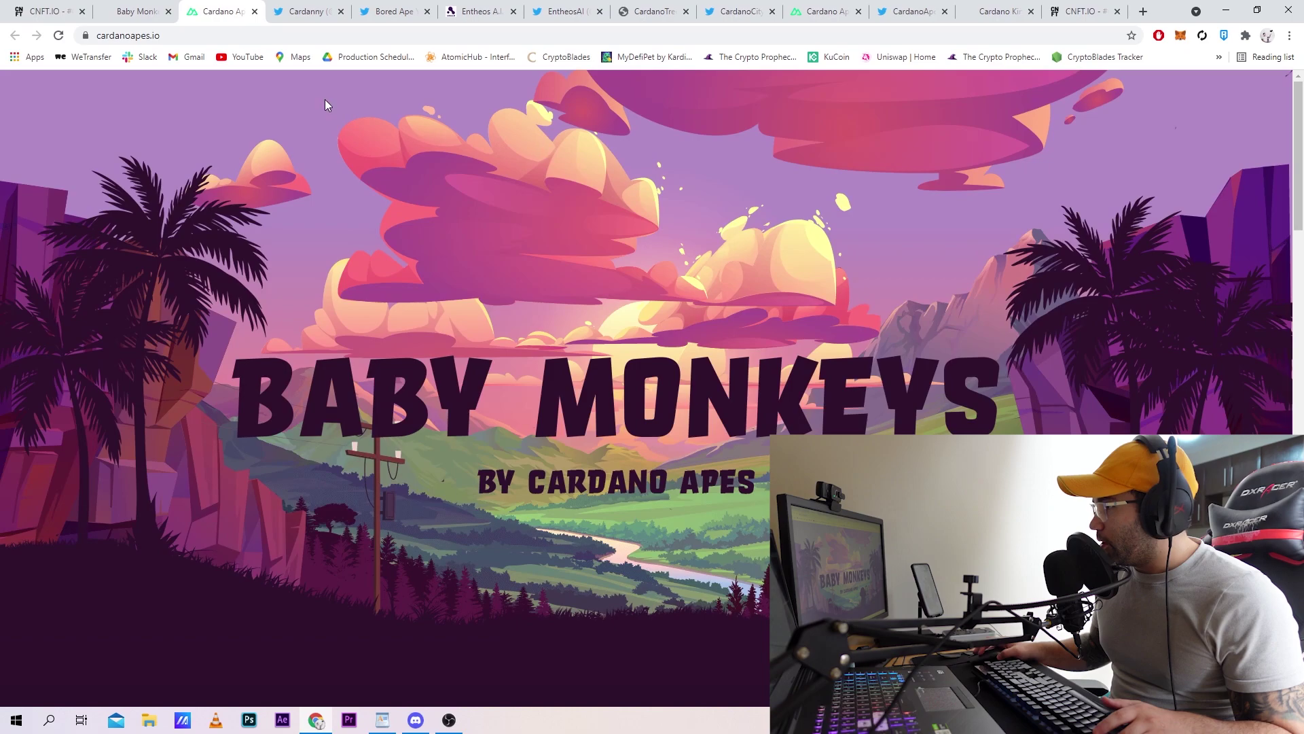
click(255, 11)
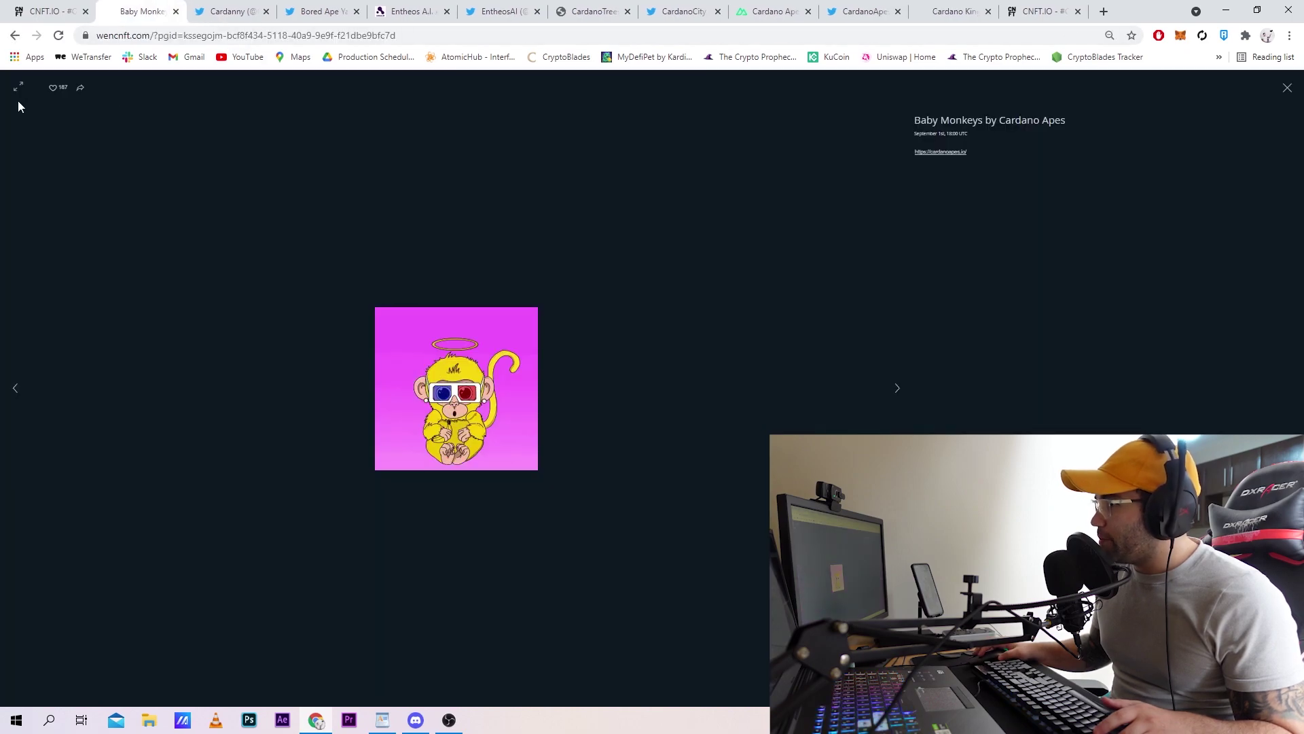
click(1287, 88)
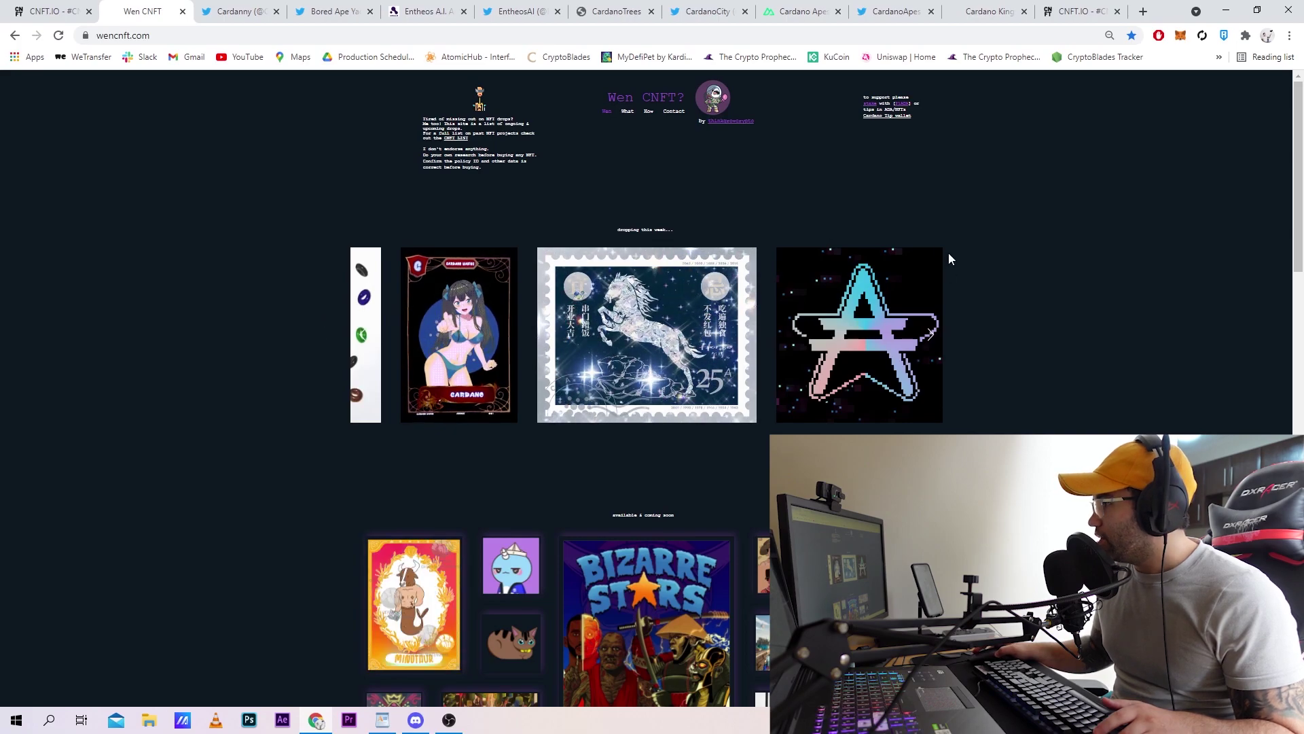
scroll(769, 291, down, 4)
scroll(674, 347, down, 2)
scroll(673, 346, down, 1)
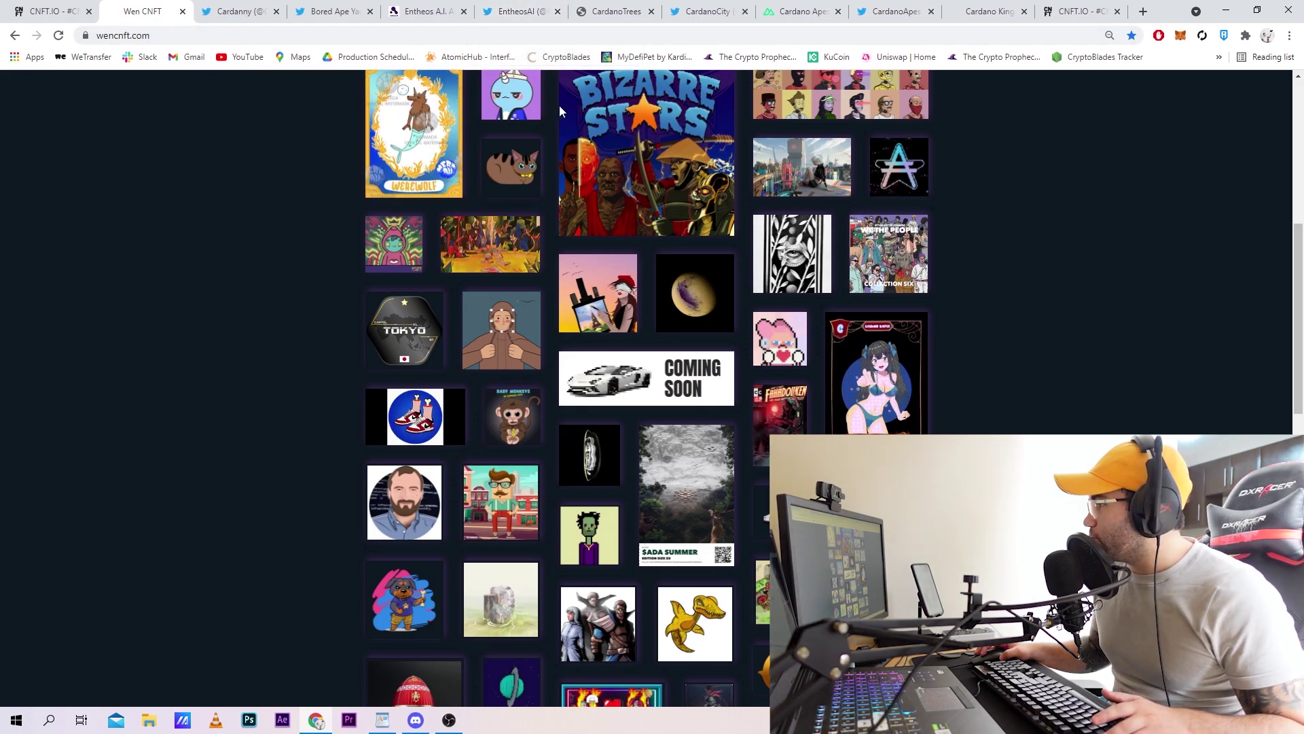
Confirm the CardanoTrees Buy page reads SOLD OUT! and return to its homepage.
click(608, 12)
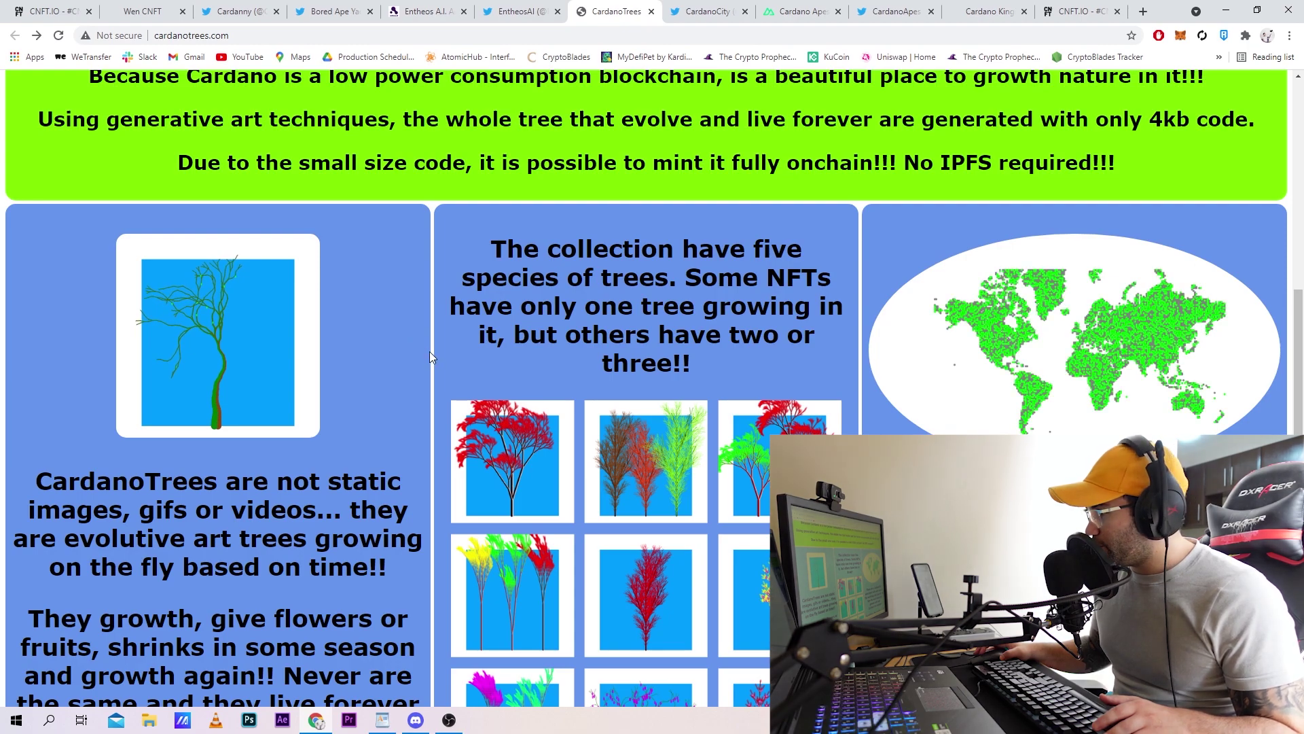
scroll(569, 413, down, 2)
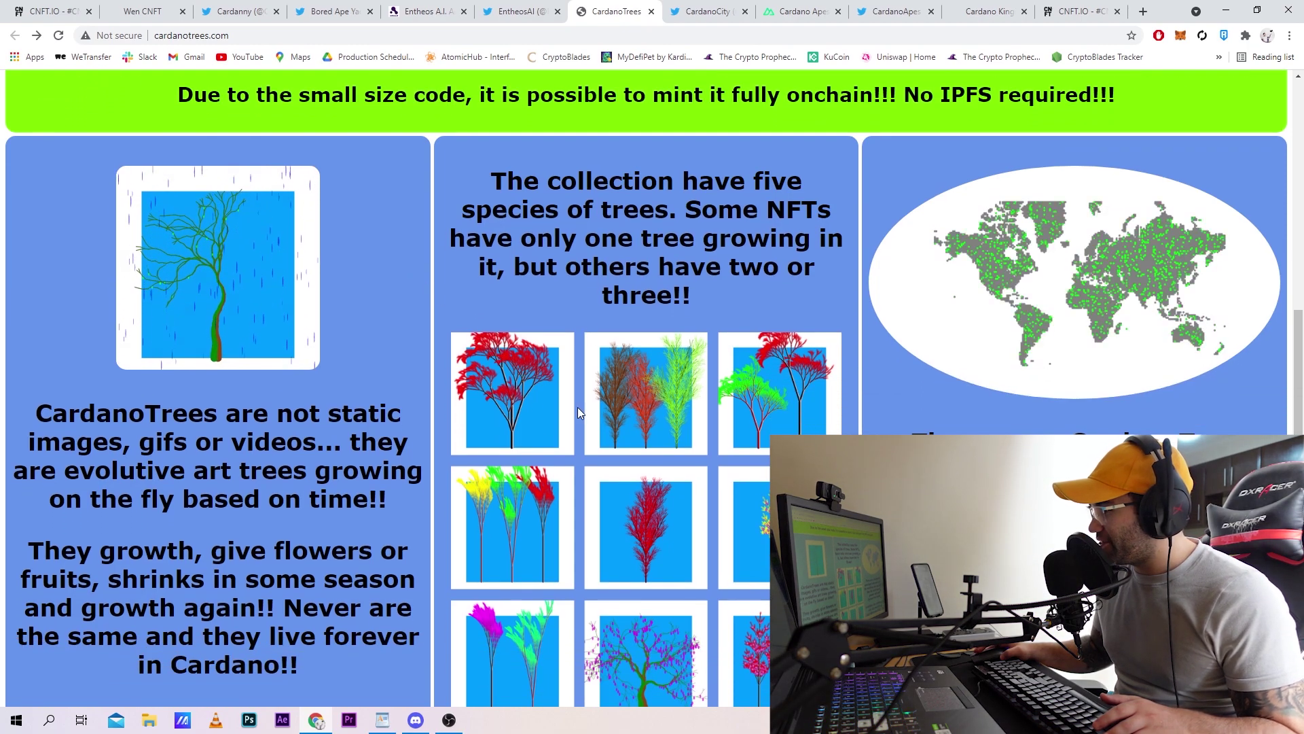
scroll(570, 413, down, 3)
scroll(570, 413, down, 4)
scroll(570, 412, down, 3)
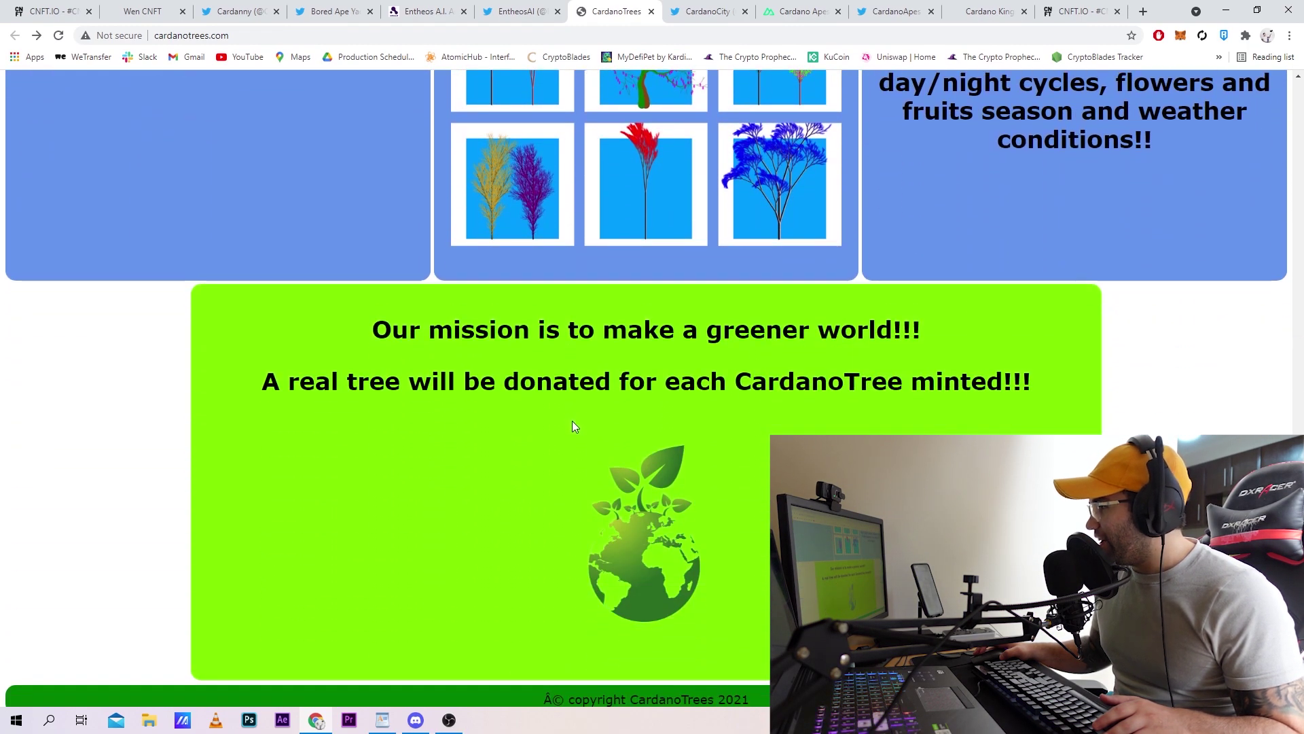
scroll(572, 421, up, 3)
scroll(574, 422, up, 3)
scroll(530, 321, up, 4)
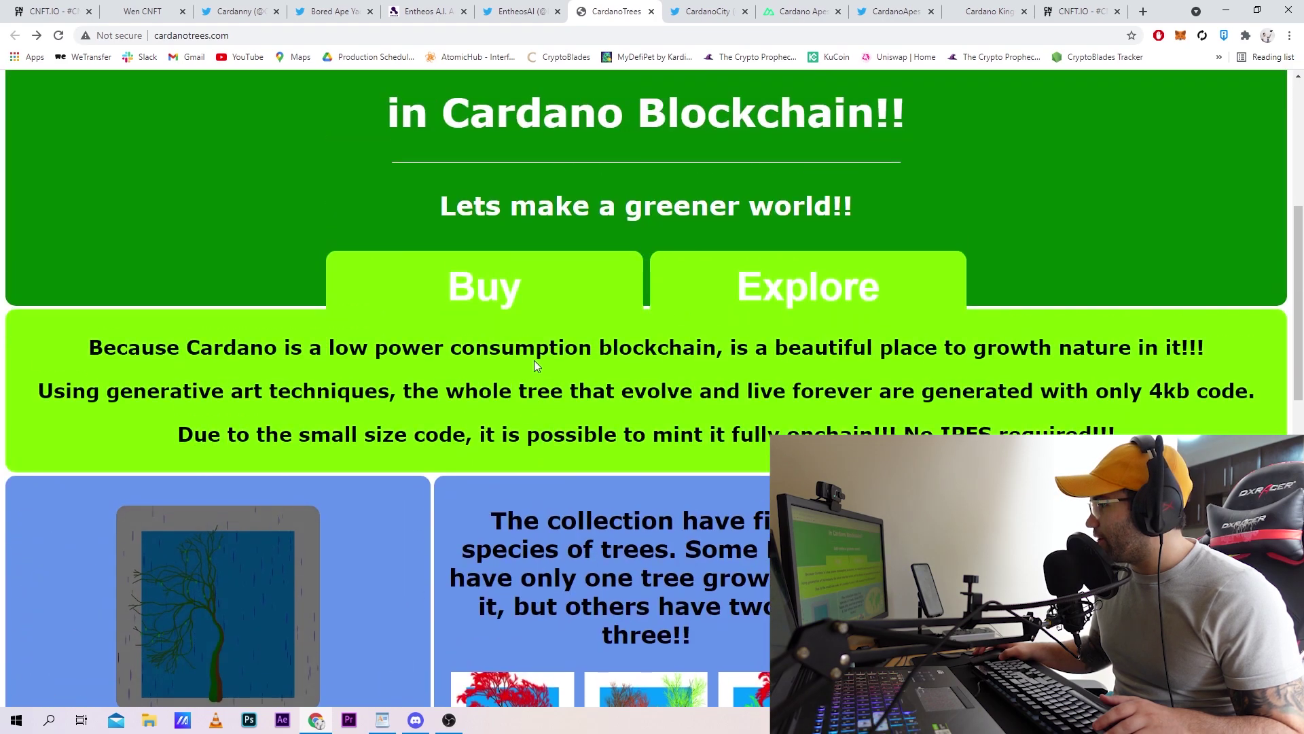
click(499, 294)
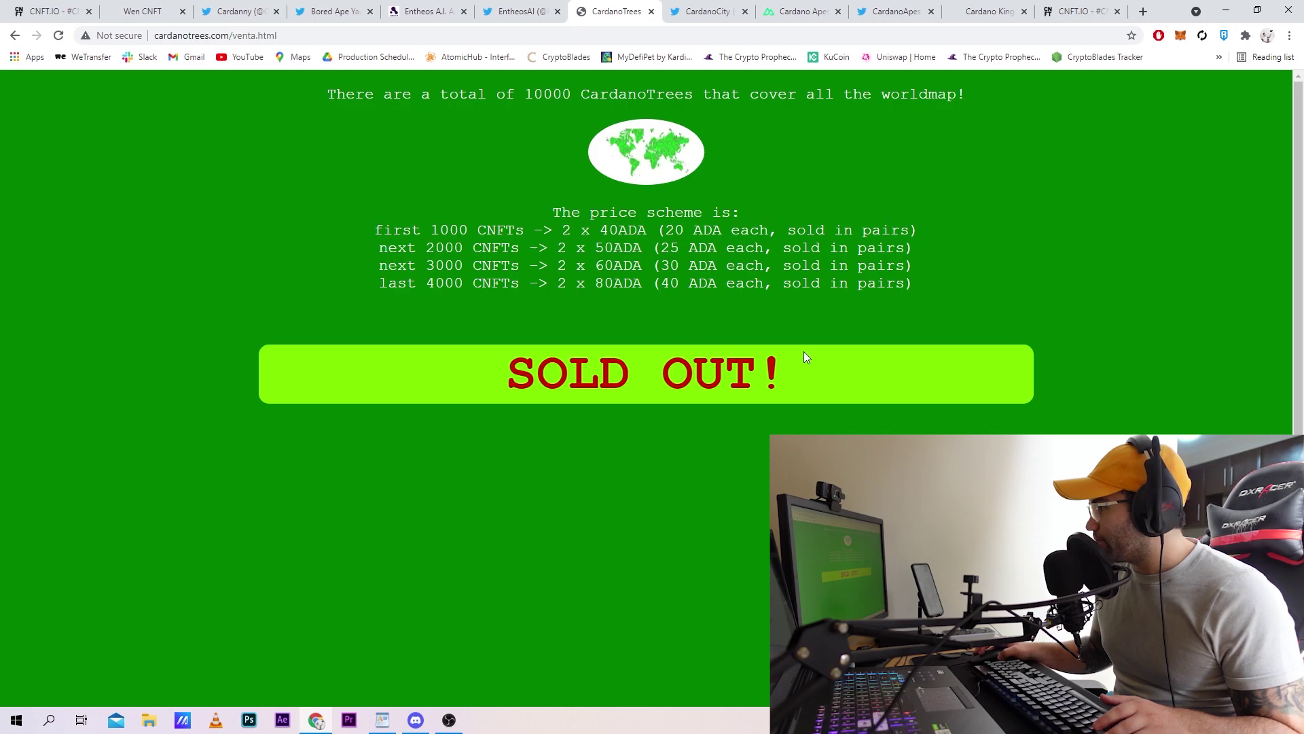
drag(804, 356, 438, 377)
scroll(716, 362, down, 1)
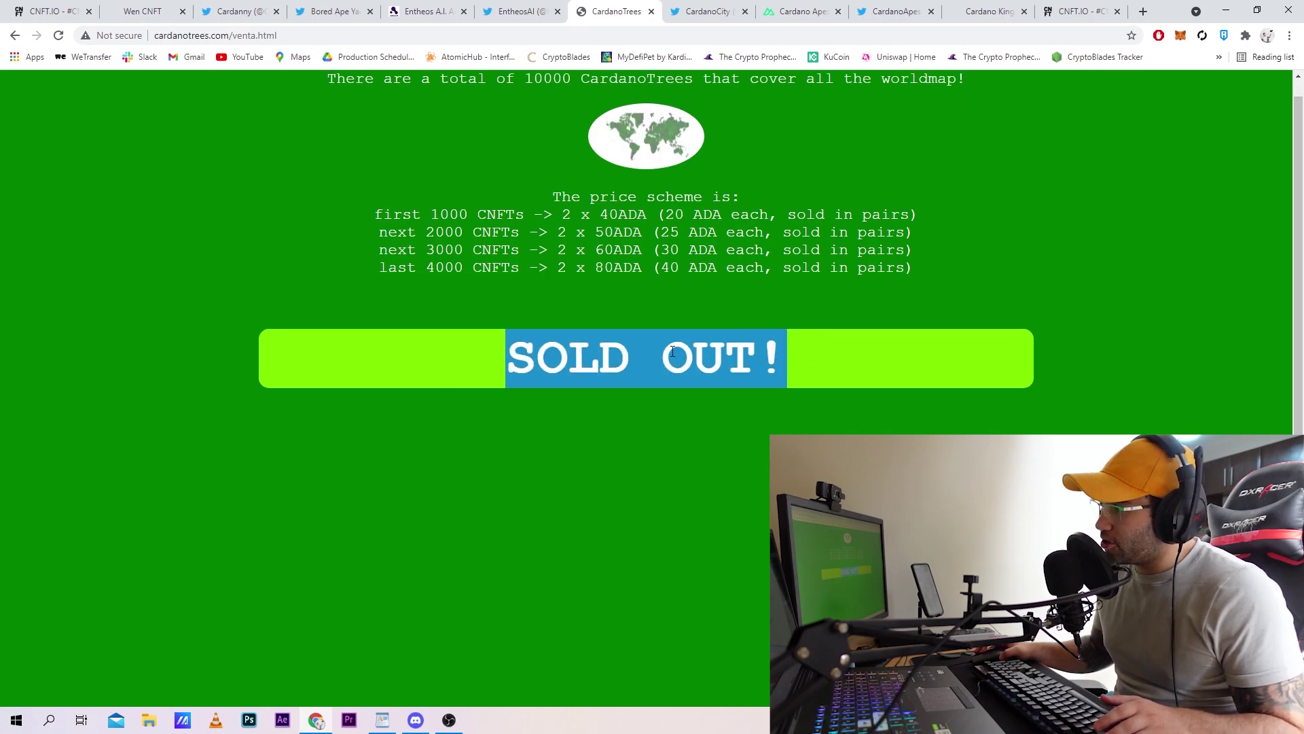
scroll(673, 351, up, 1)
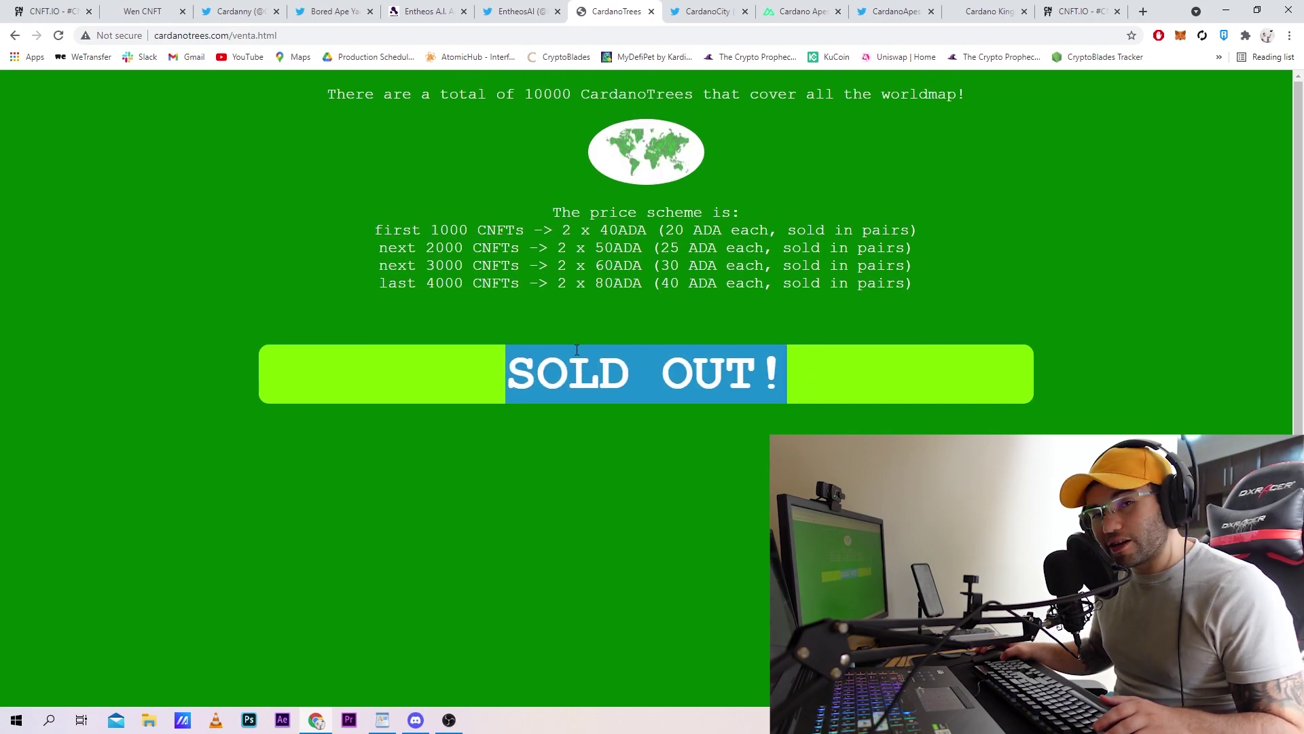
click(14, 35)
scroll(572, 285, down, 5)
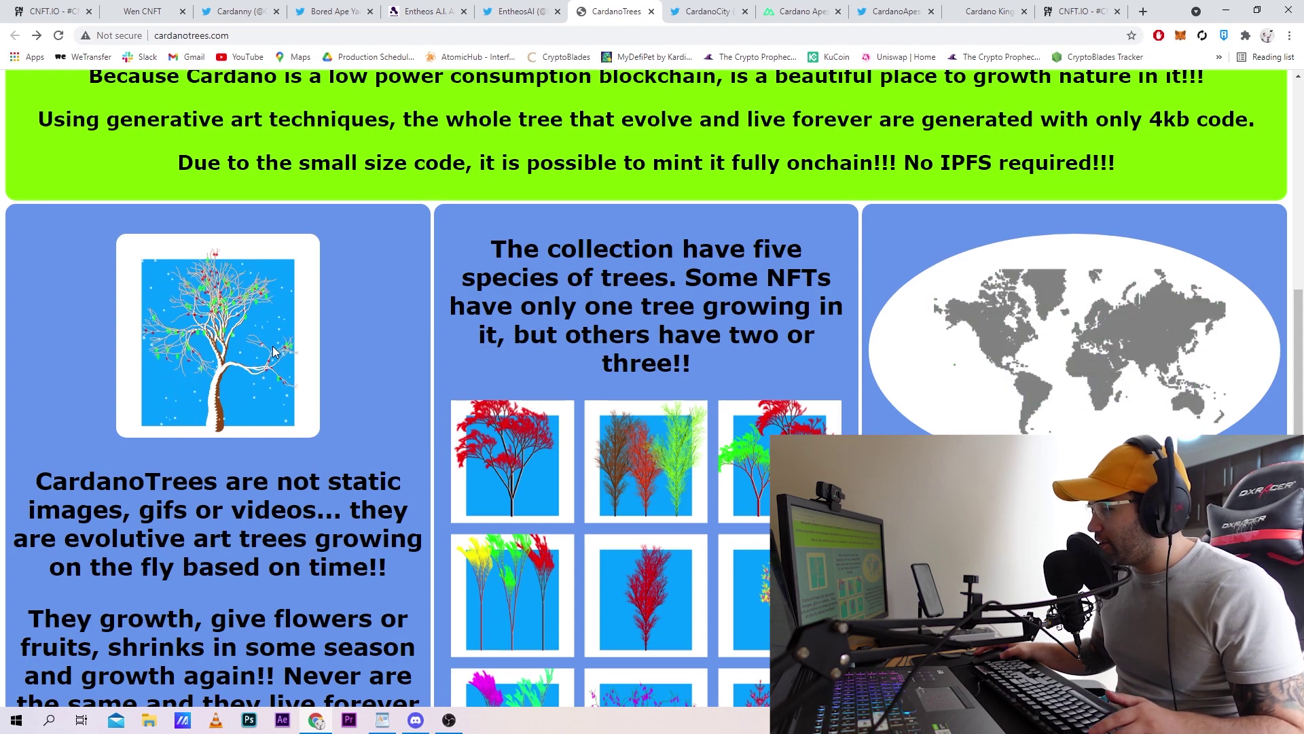
scroll(281, 346, down, 5)
scroll(574, 415, down, 5)
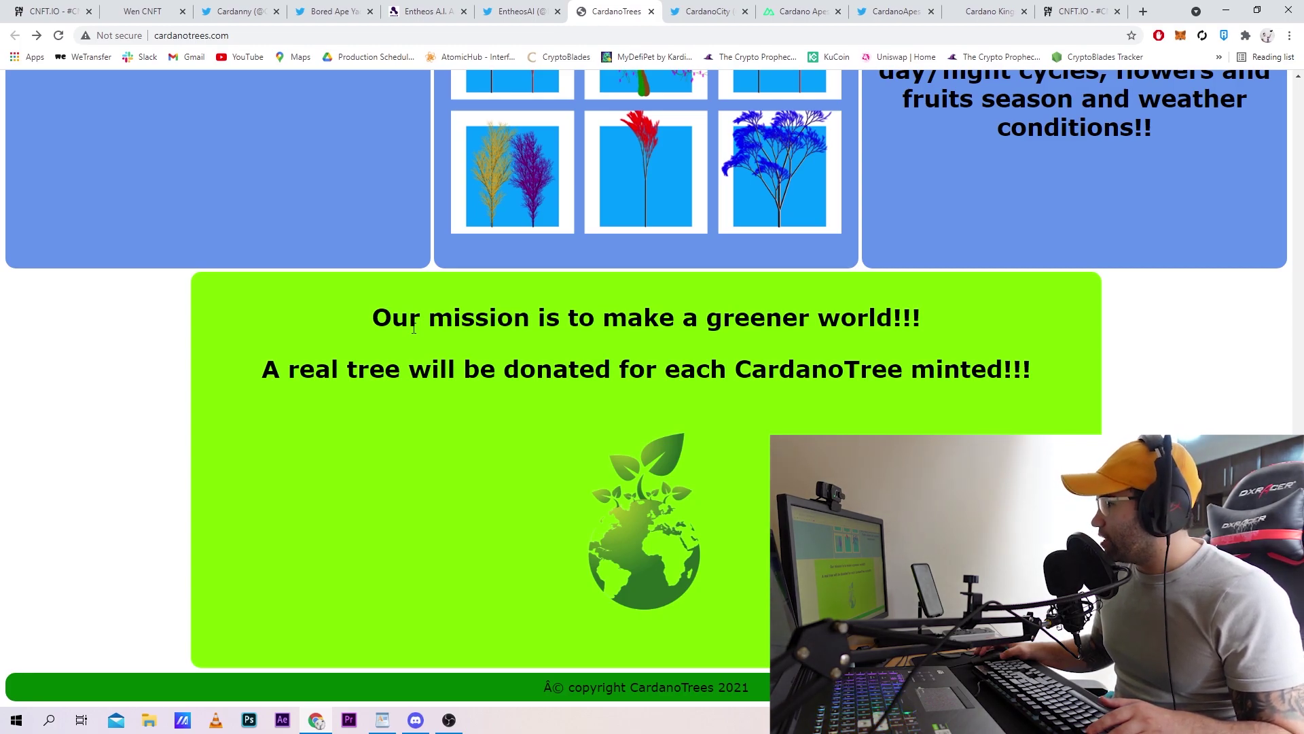
scroll(421, 326, up, 5)
scroll(421, 326, up, 8)
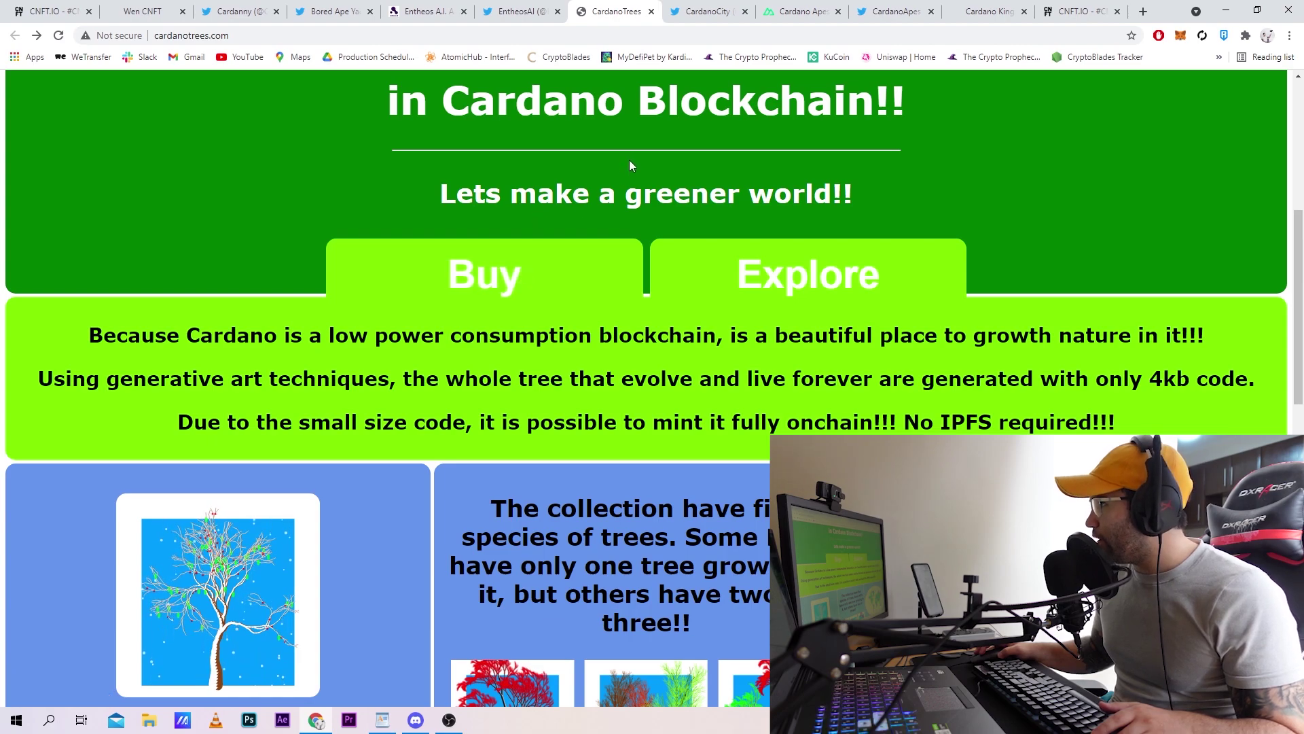
click(517, 8)
Go to the Collector's Series section of the Entheos A.I. Art shop.
click(427, 12)
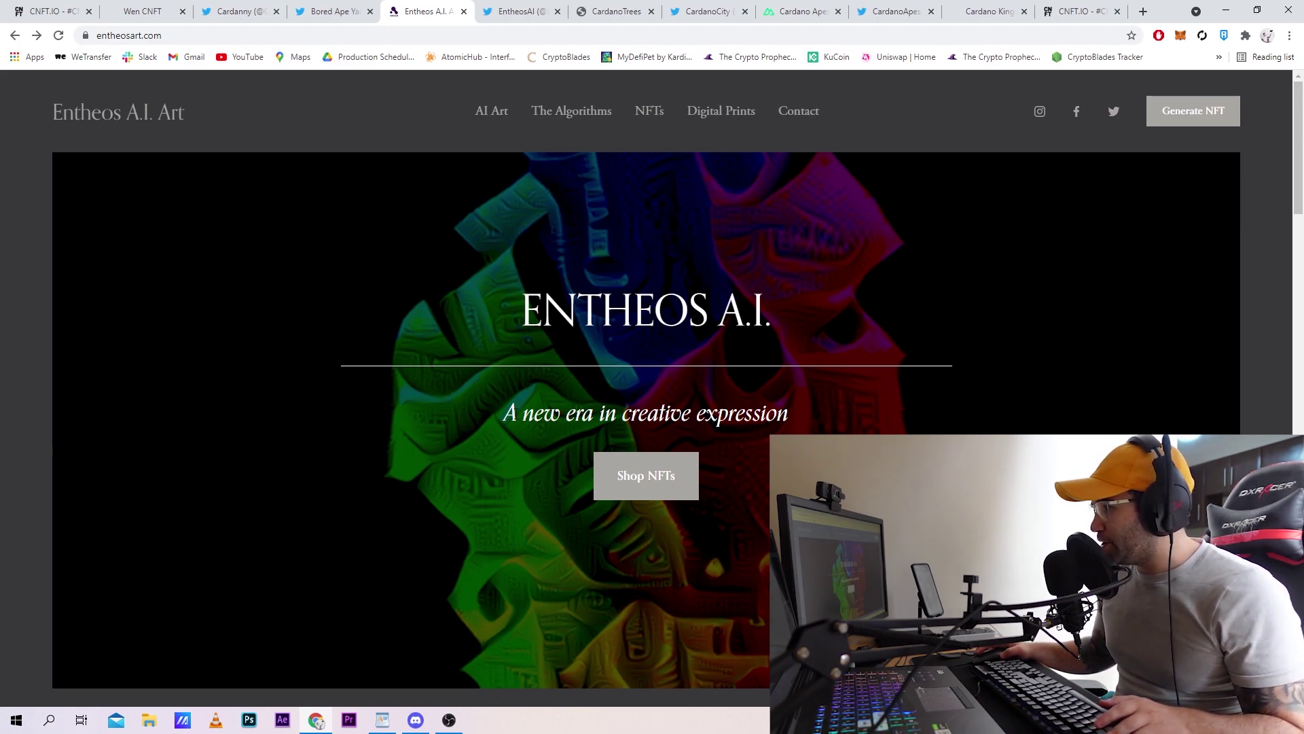
scroll(622, 520, down, 1)
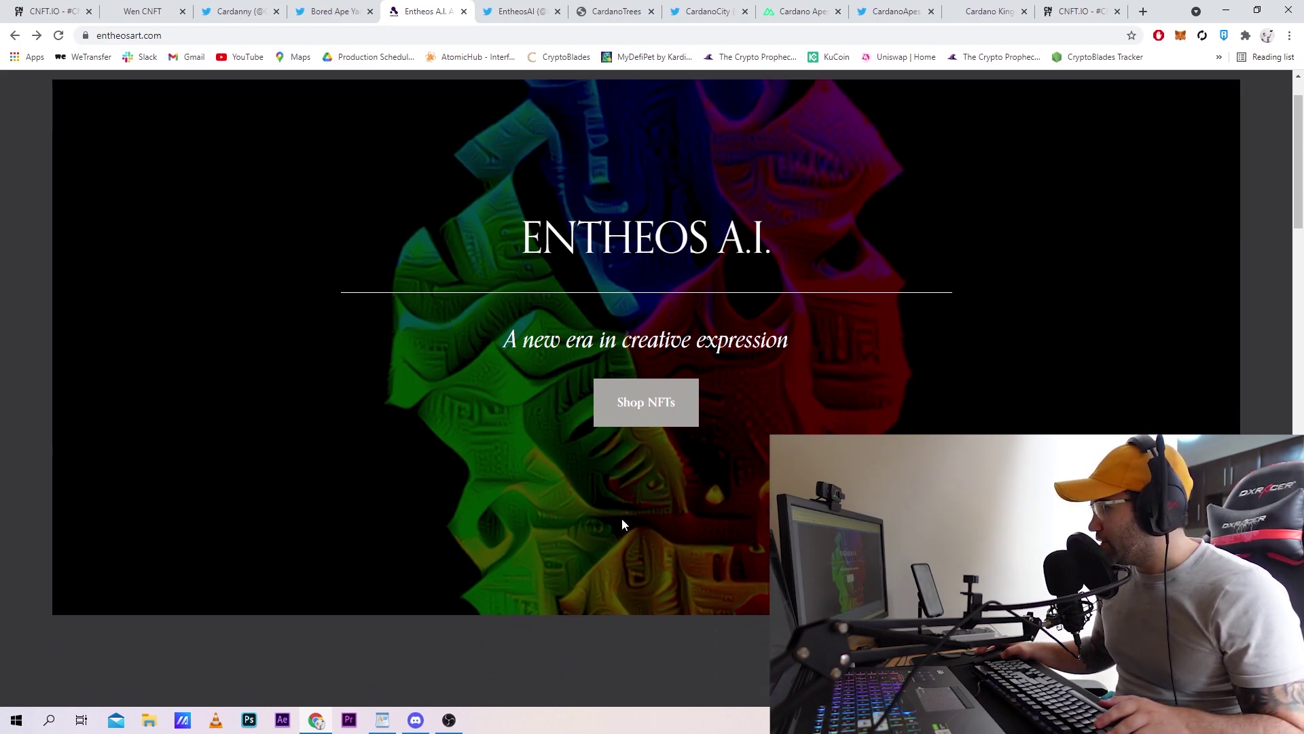
click(588, 363)
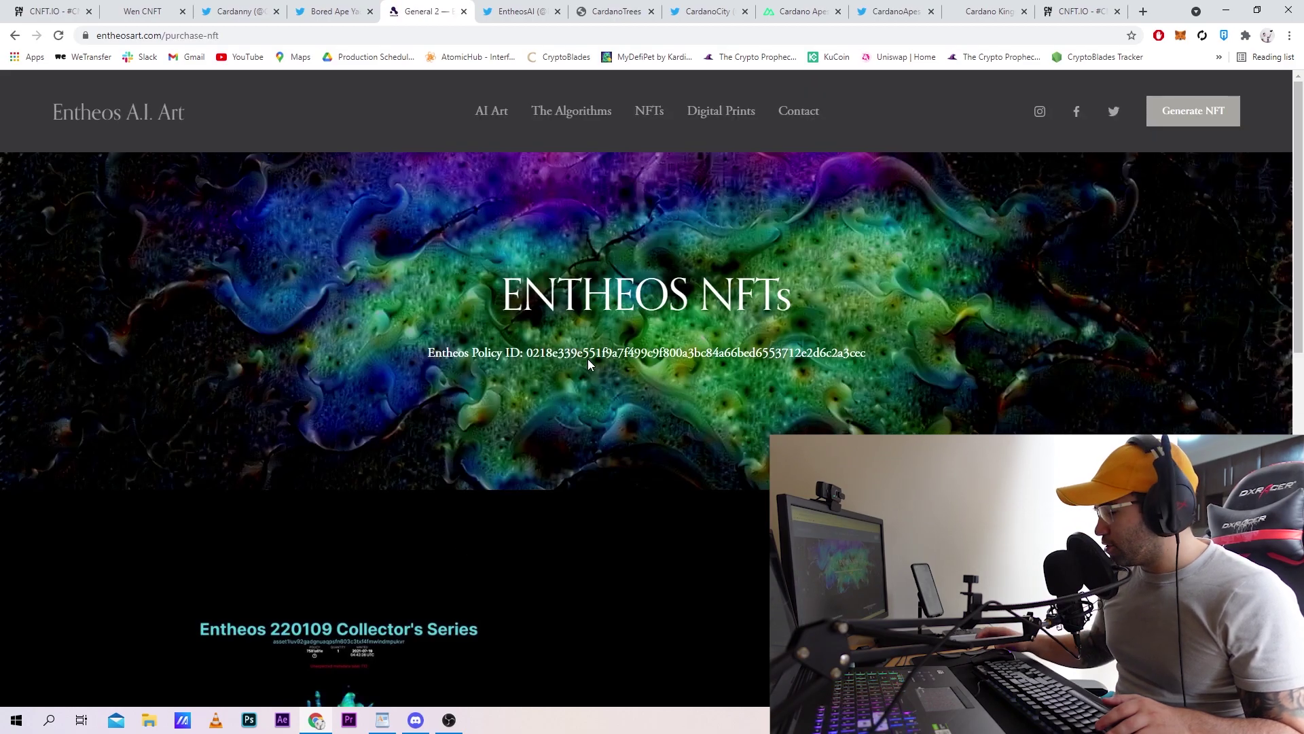
scroll(587, 358, down, 3)
scroll(586, 362, down, 2)
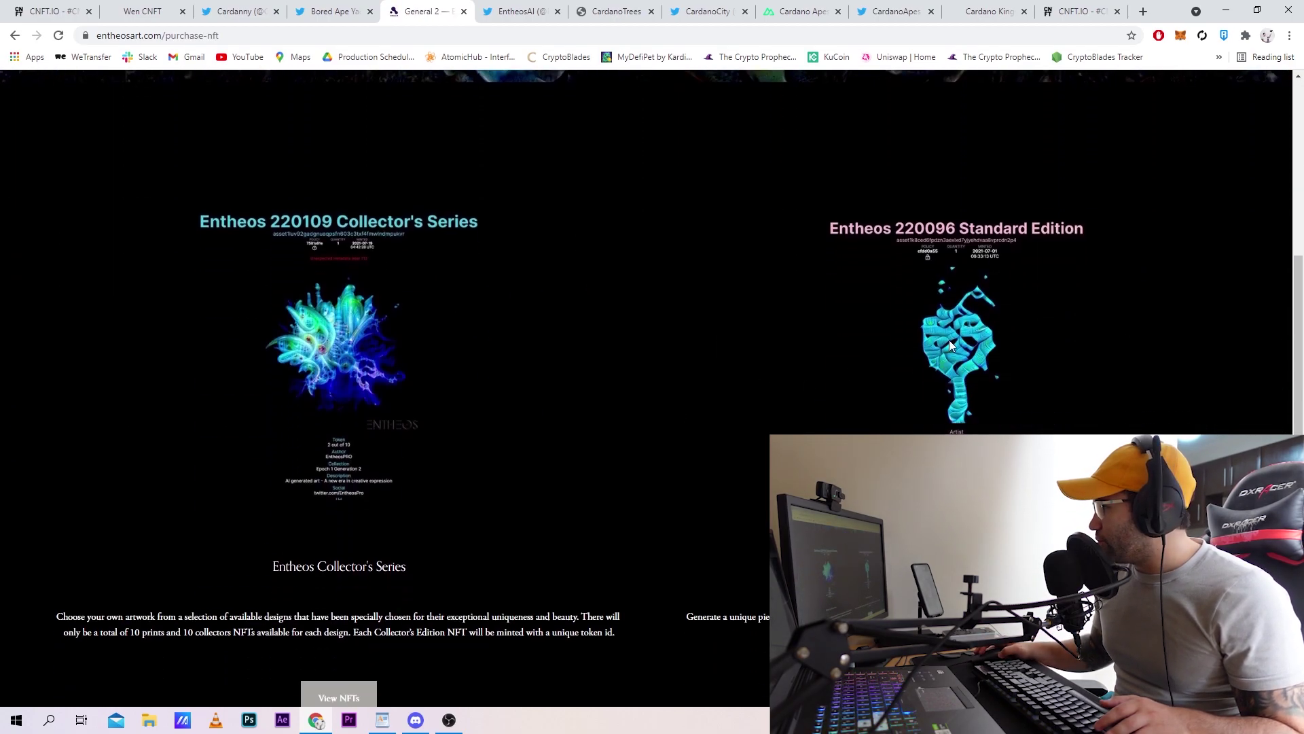
scroll(632, 244, down, 2)
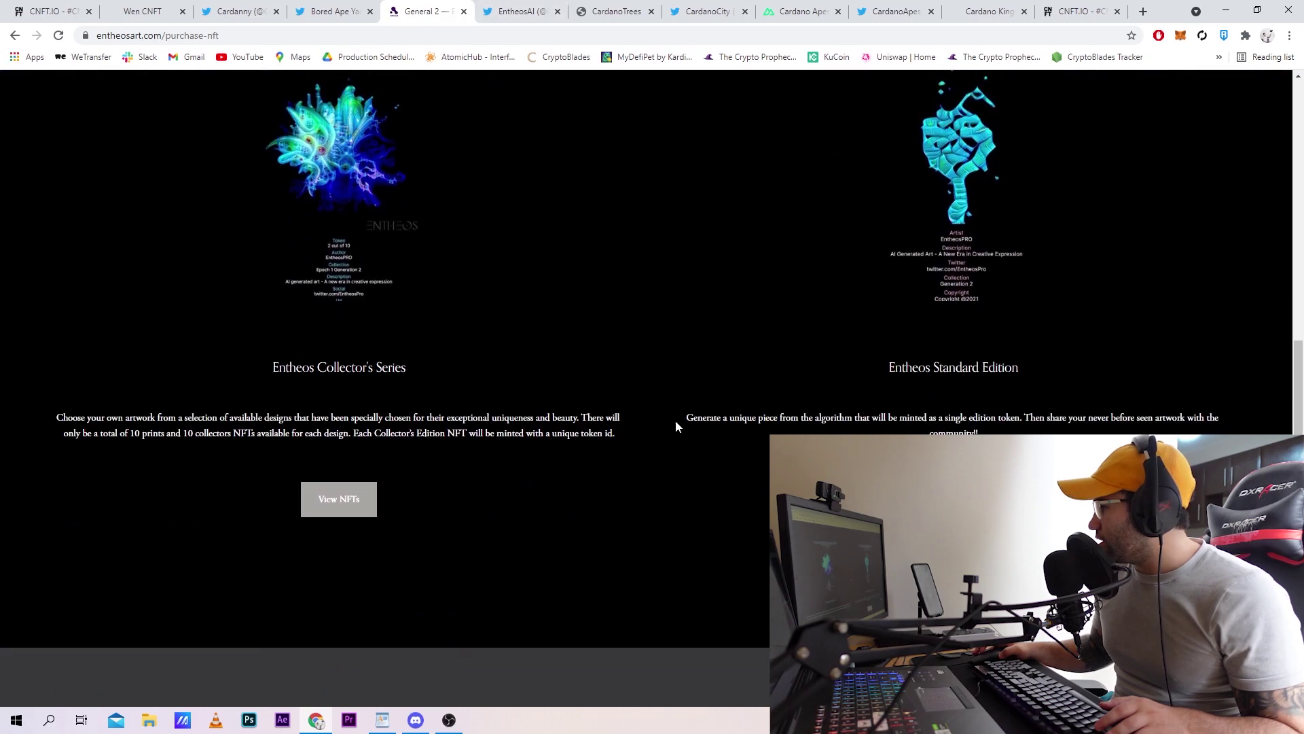
click(326, 495)
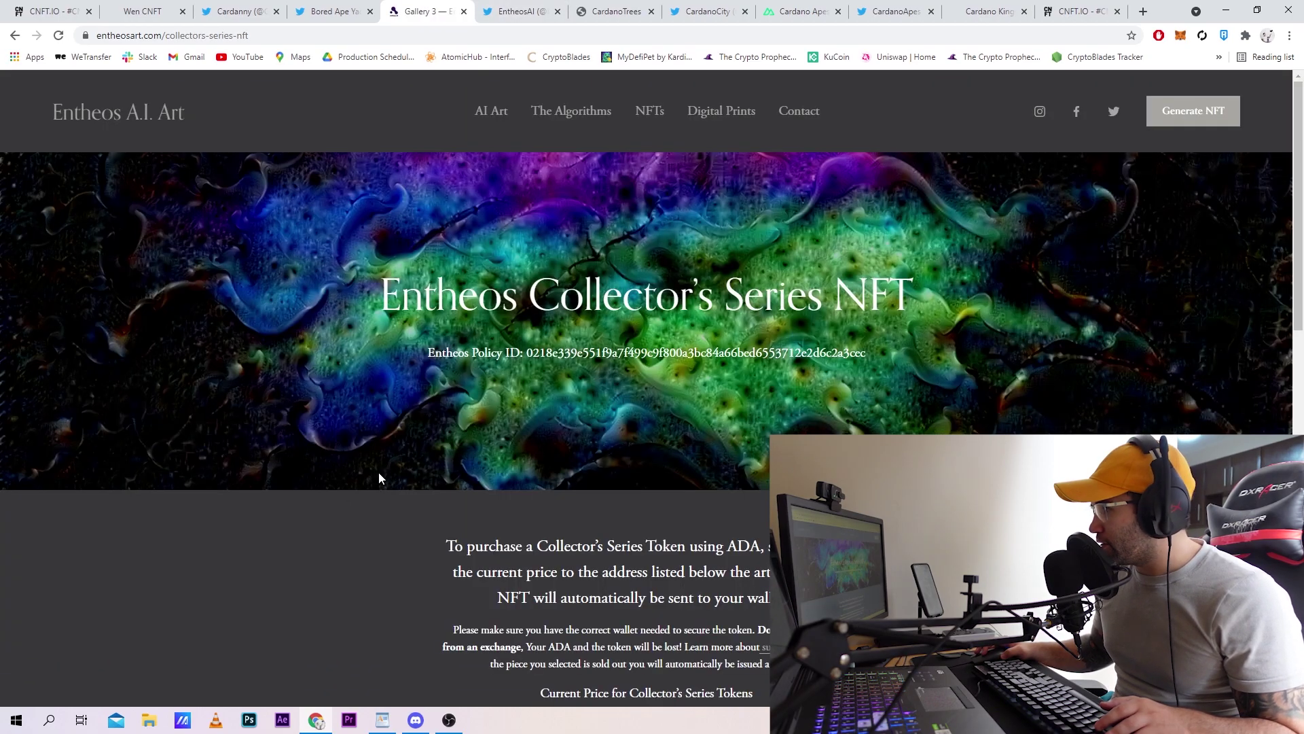
scroll(484, 370, down, 5)
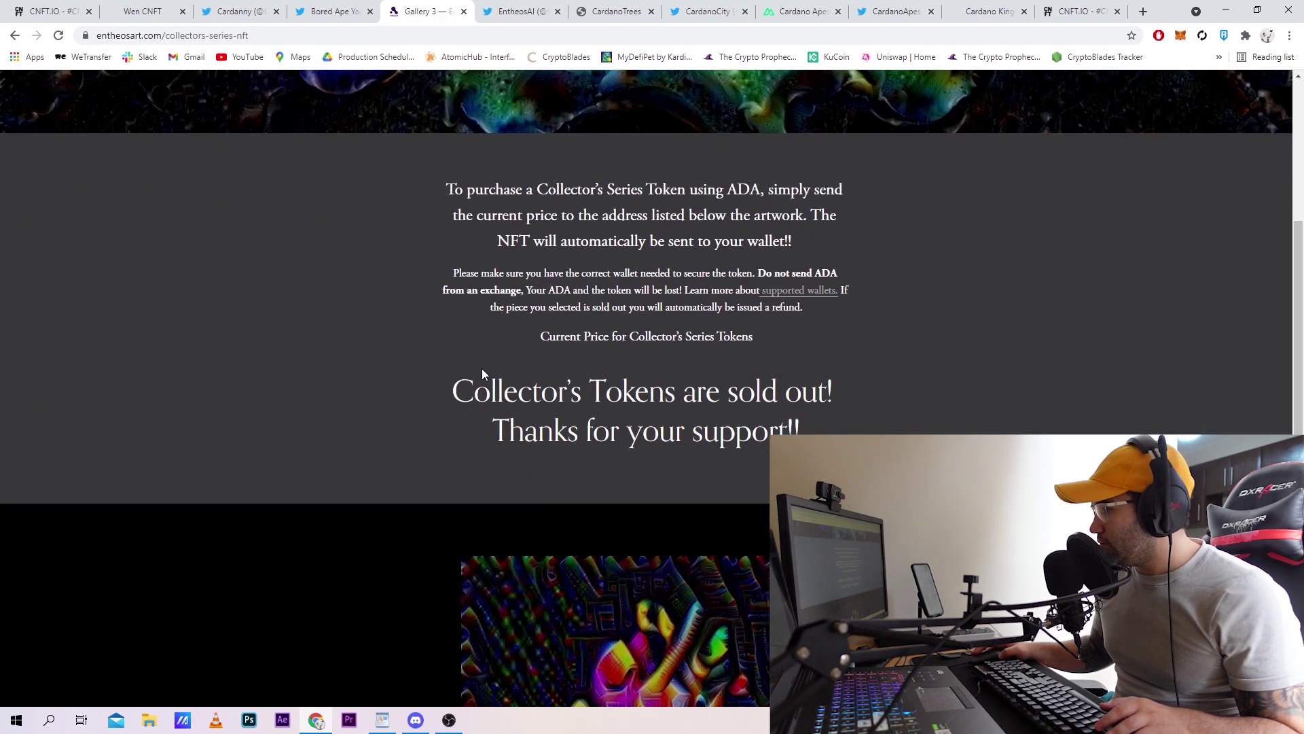
scroll(483, 370, down, 4)
scroll(483, 370, down, 2)
scroll(624, 361, up, 2)
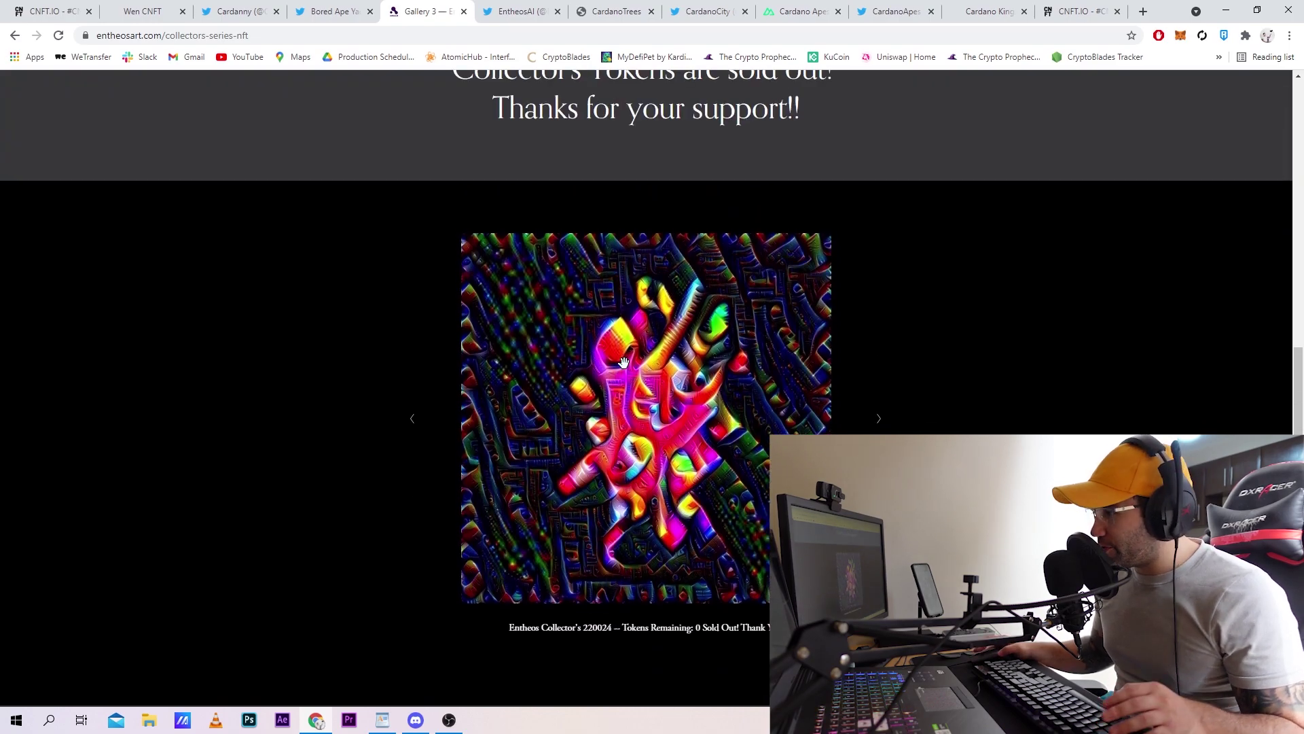
Advance the collector's series carousel through six sold-out artworks.
click(878, 418)
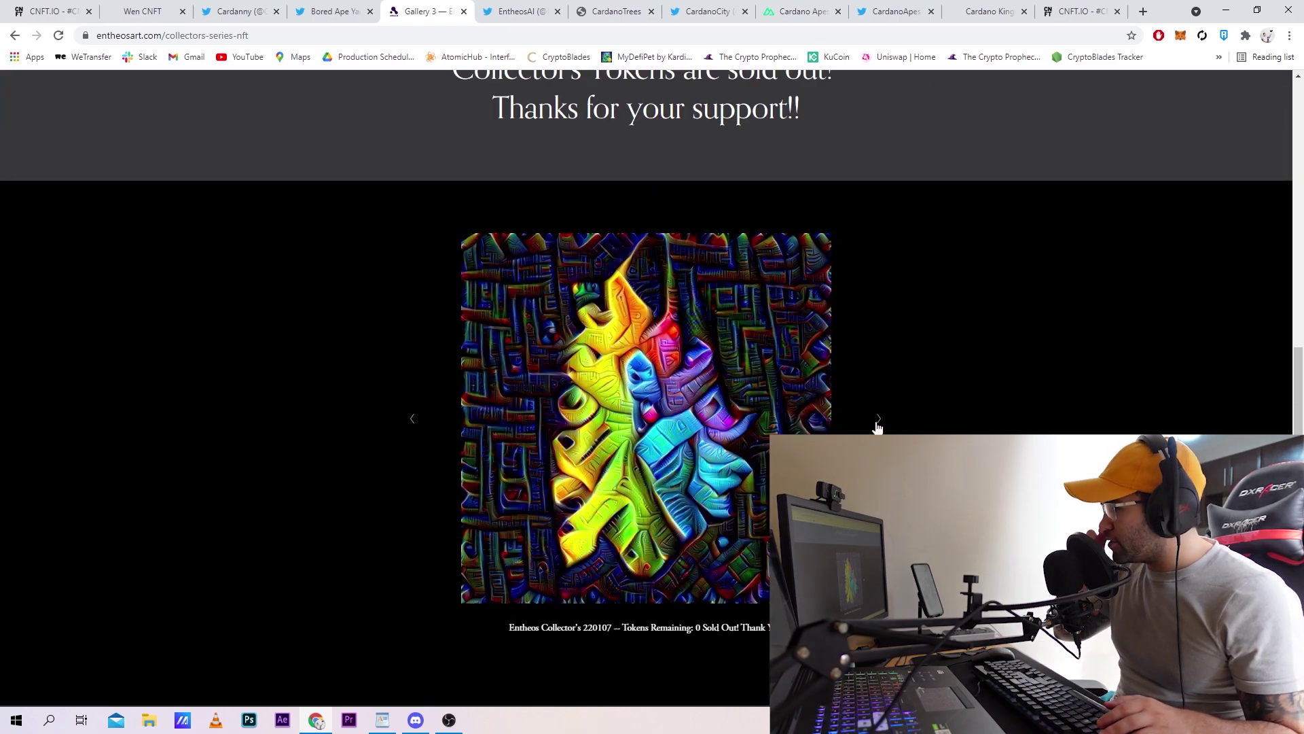
click(878, 420)
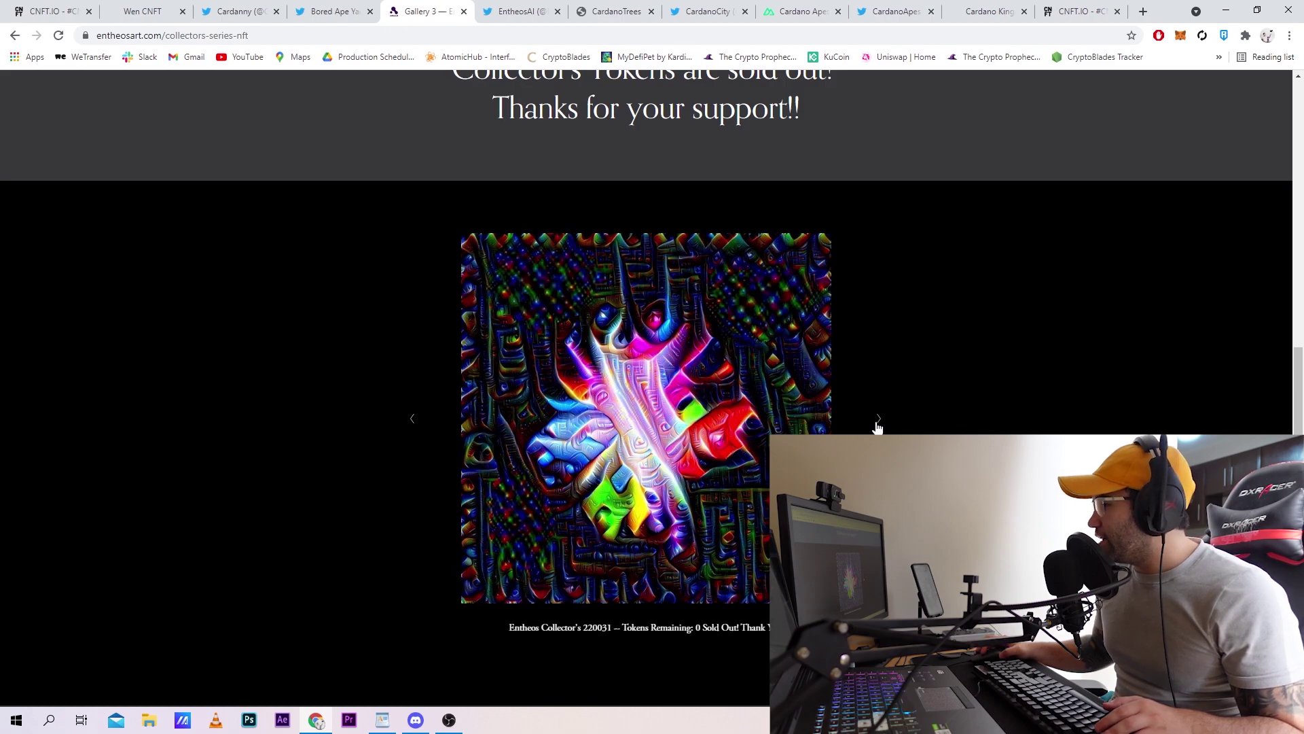
click(877, 419)
click(878, 419)
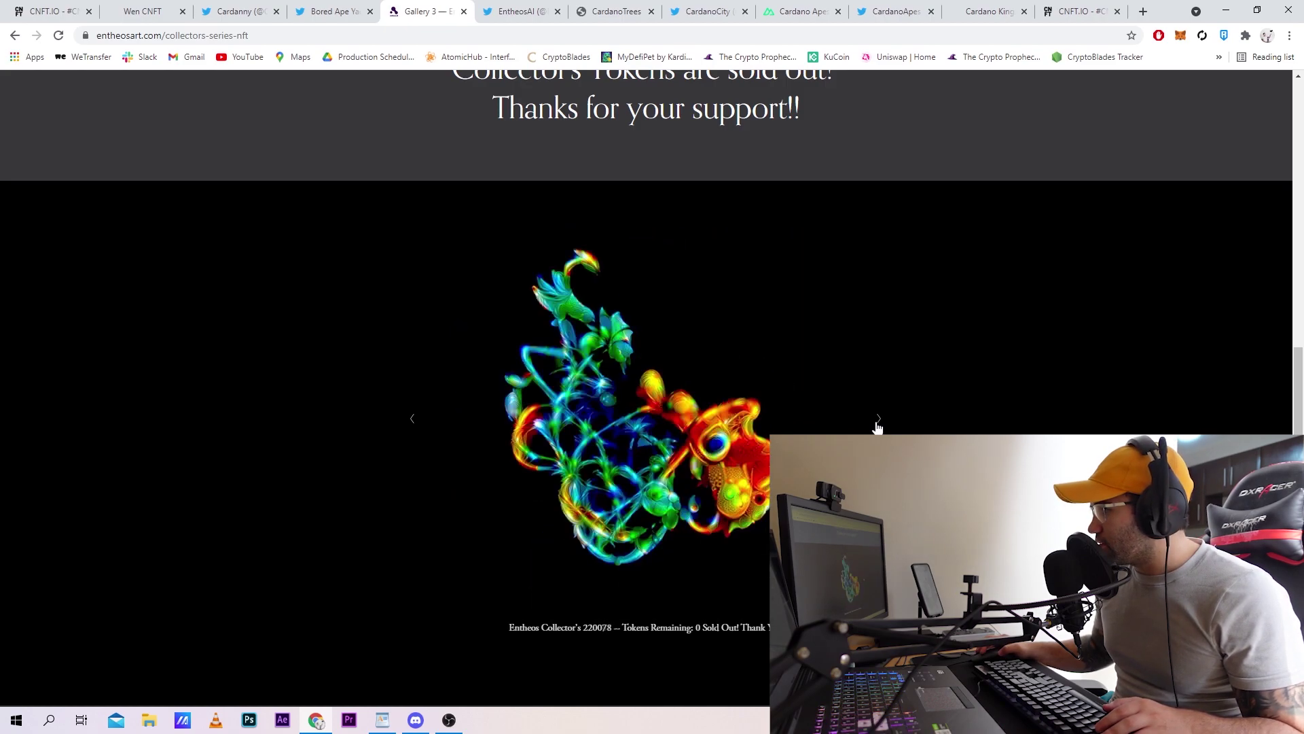
click(878, 422)
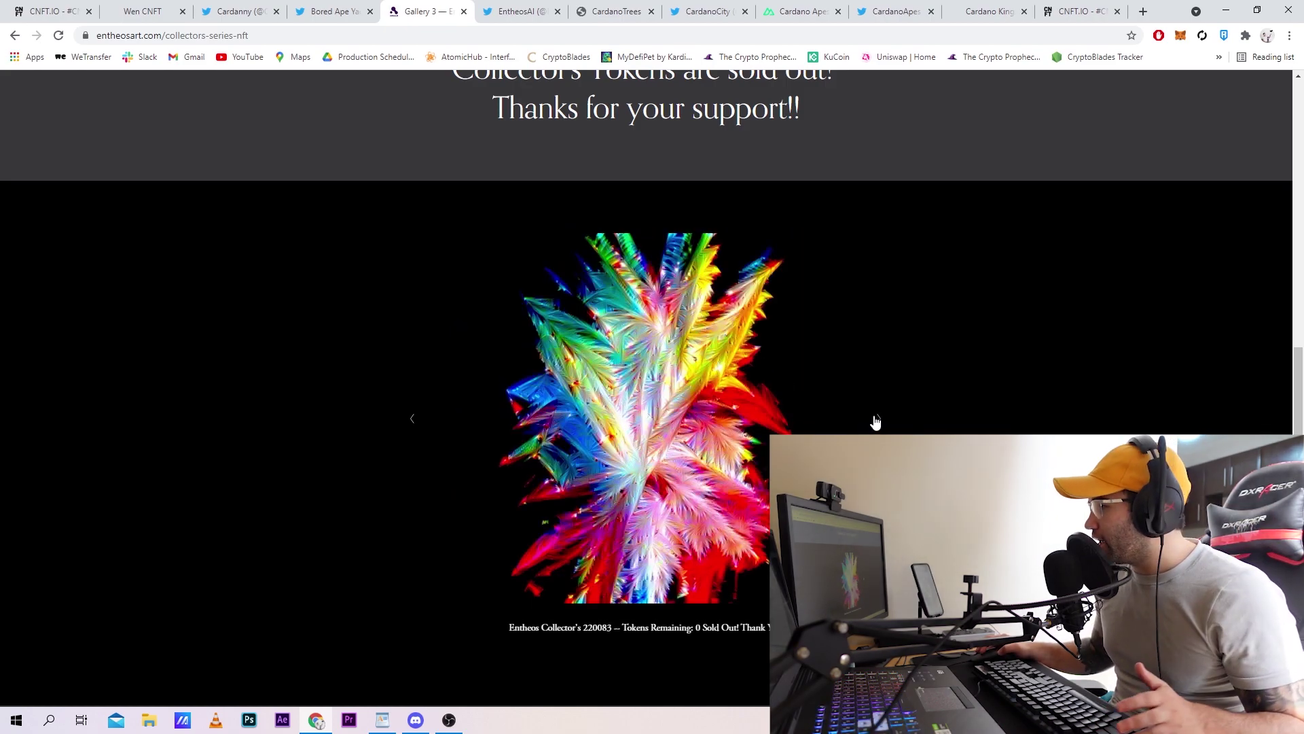
click(878, 422)
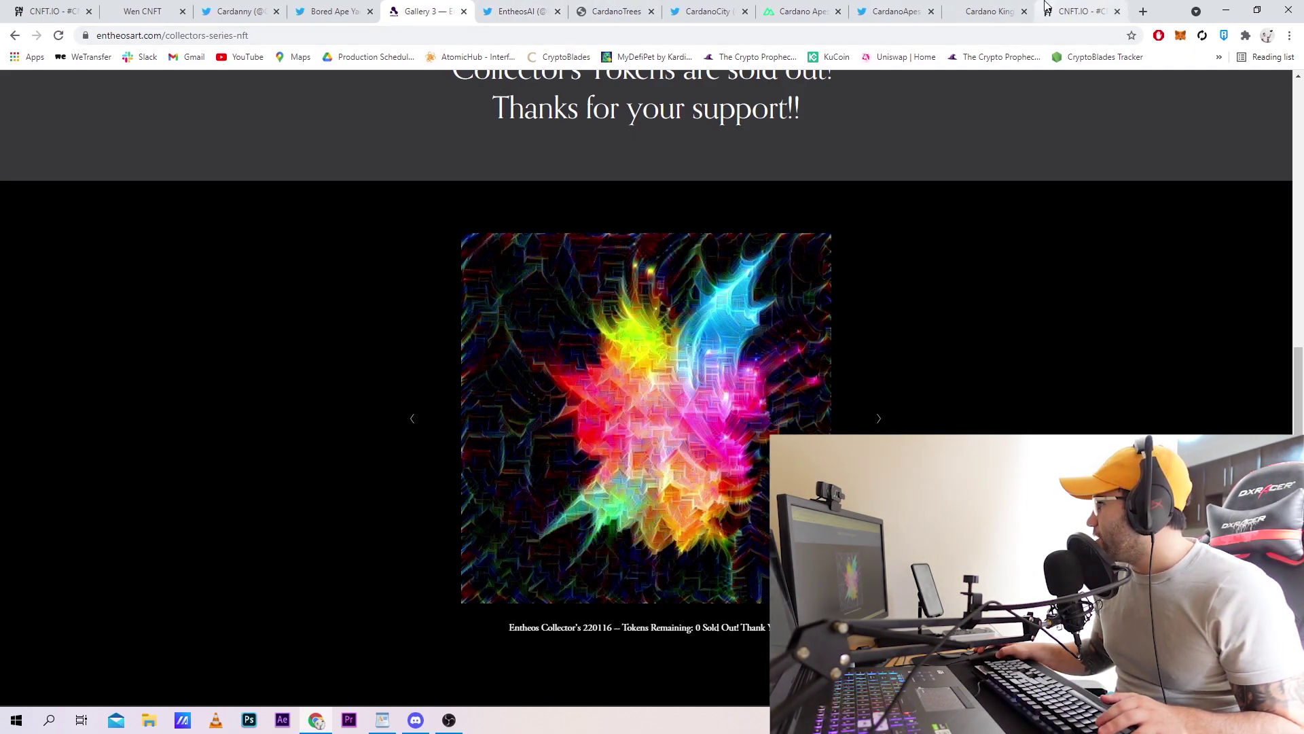
click(989, 12)
Bring up CNFT.IO to browse its 84,845 verified marketplace listings.
click(56, 12)
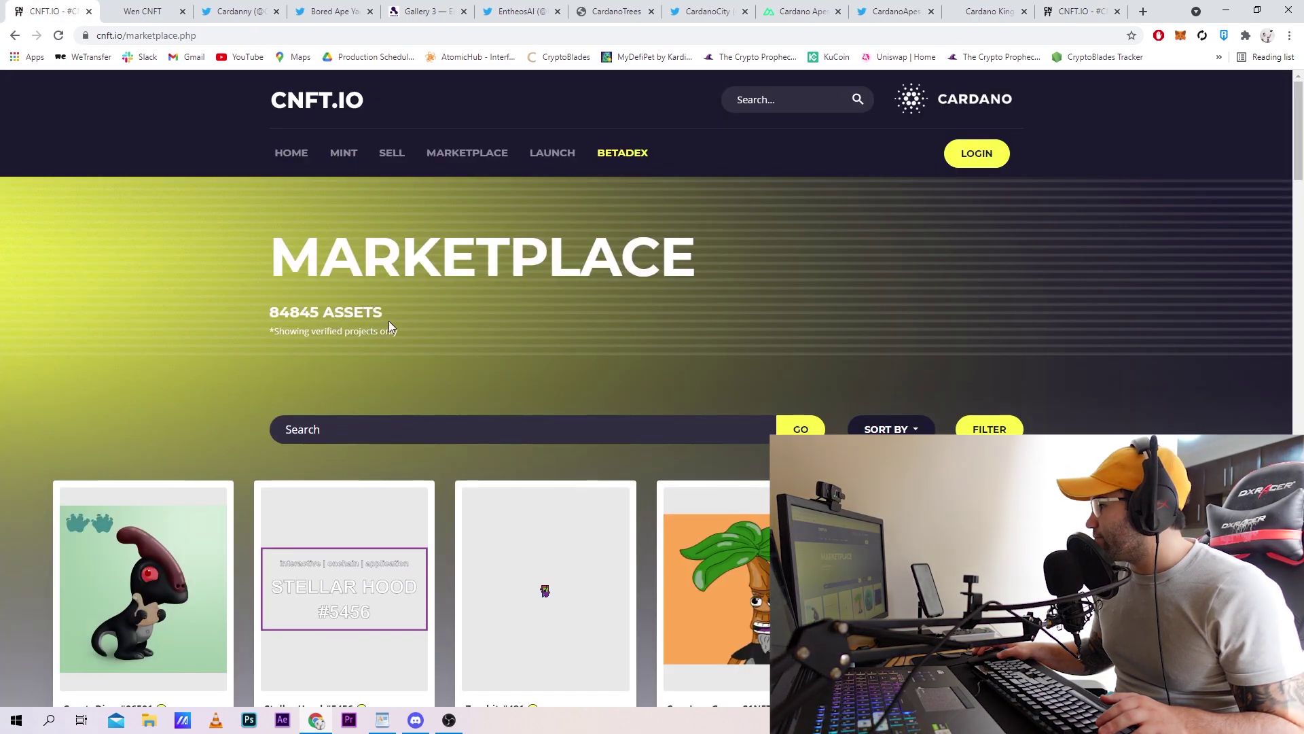
scroll(388, 321, down, 2)
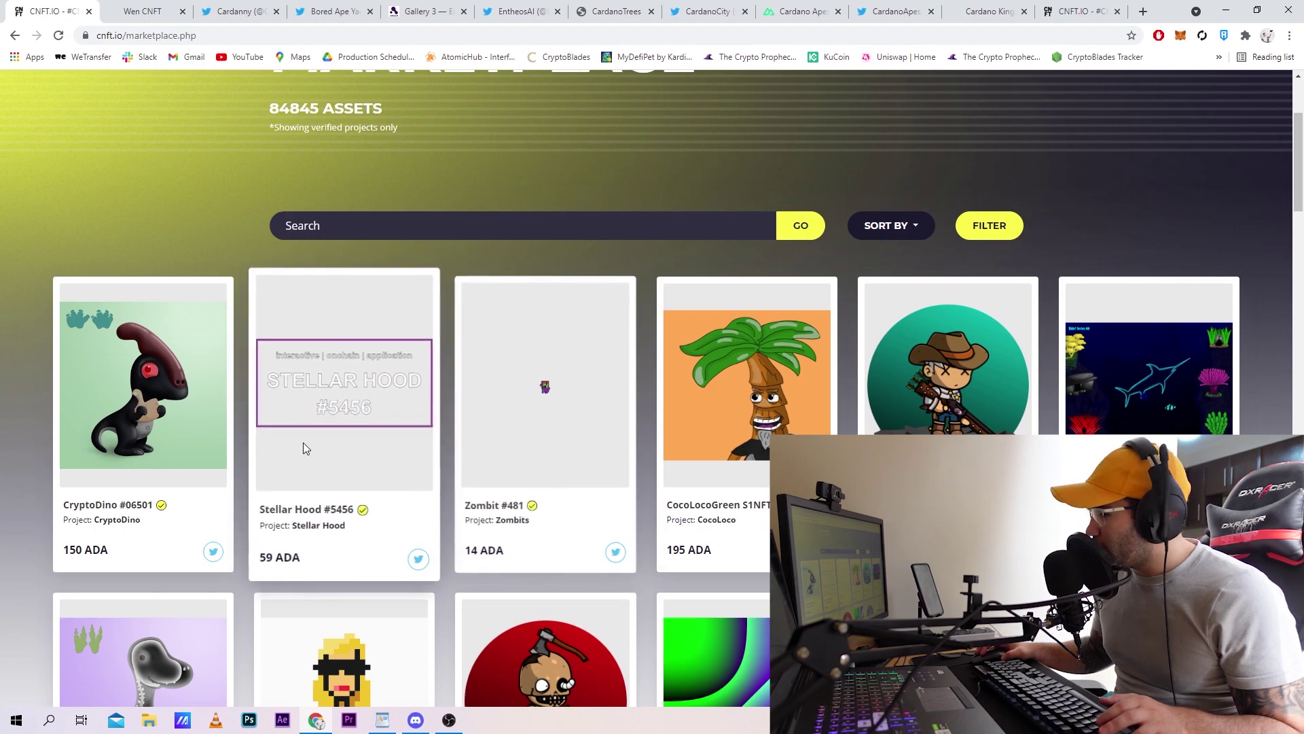
scroll(302, 442, down, 2)
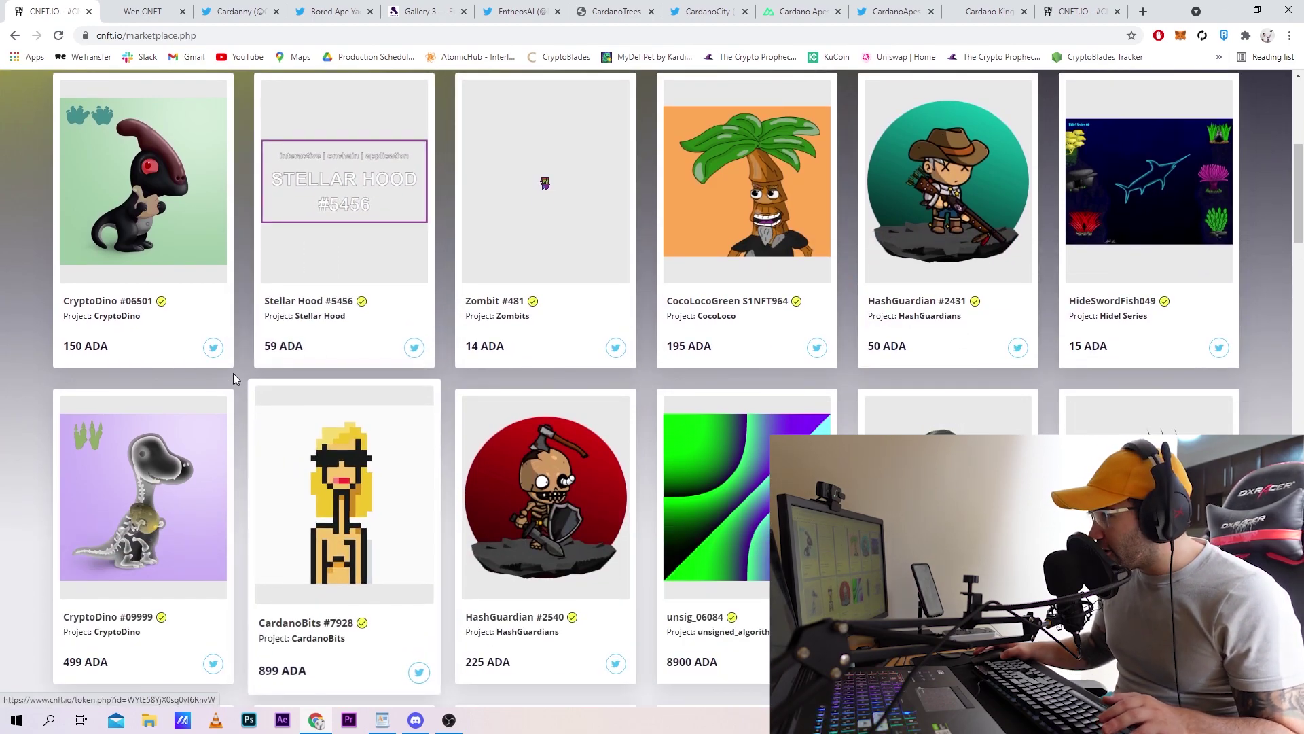
scroll(295, 415, down, 3)
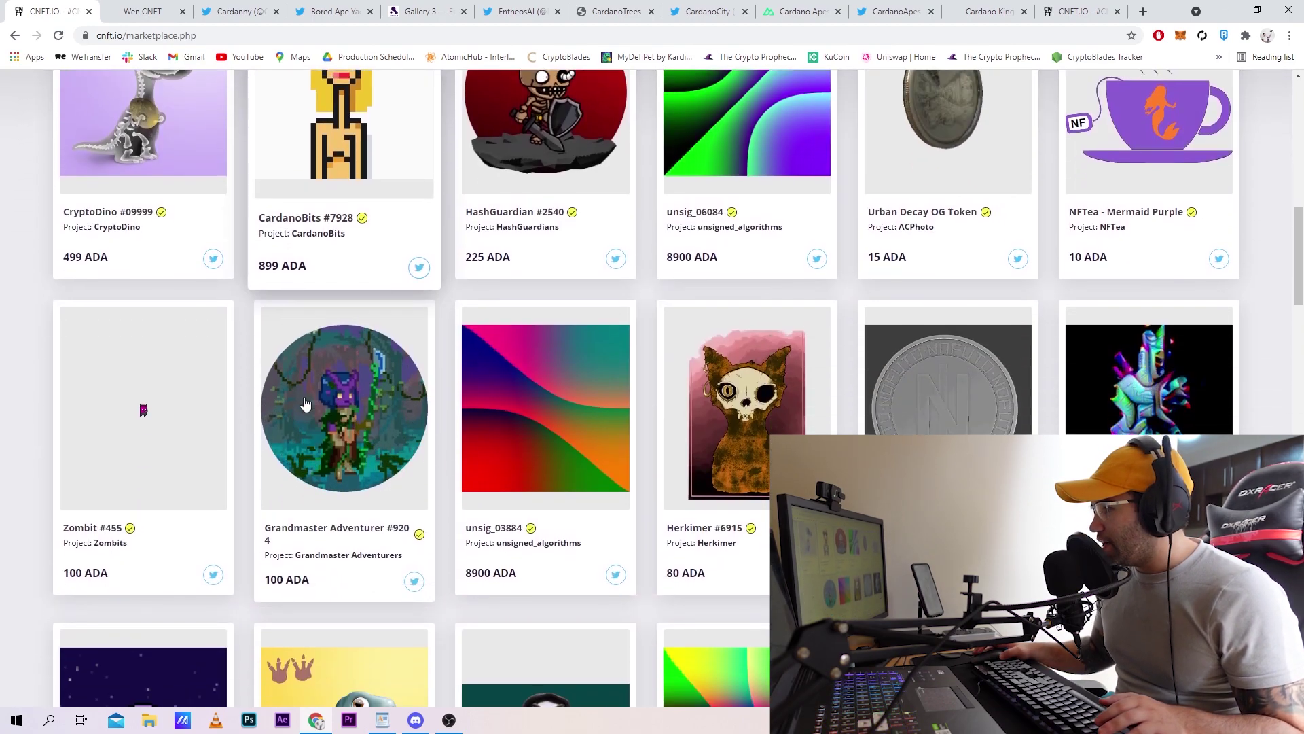
scroll(294, 415, down, 1)
scroll(296, 385, up, 10)
scroll(285, 377, up, 1)
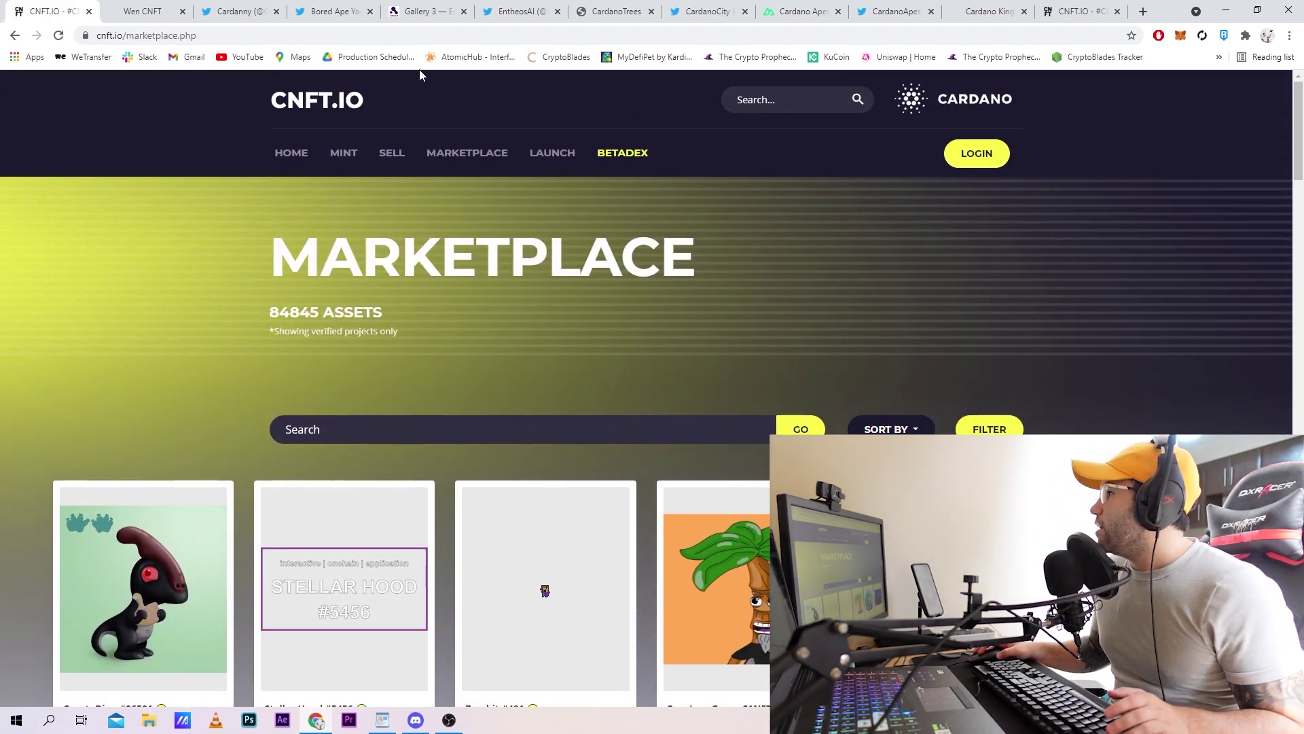
Cycle through the CardanoTrees, Cardano Apes and Cardano Kings tabs, ending on CardanoCity Twitter.
click(609, 12)
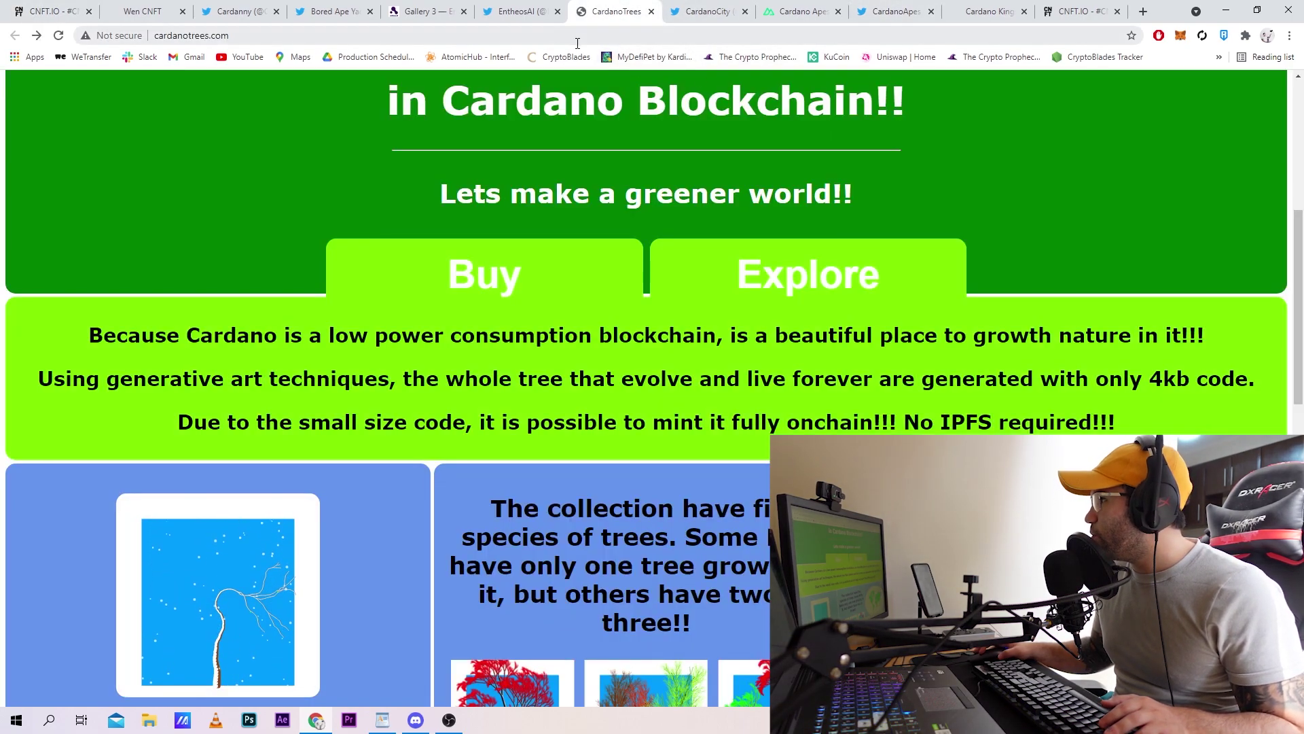
click(795, 12)
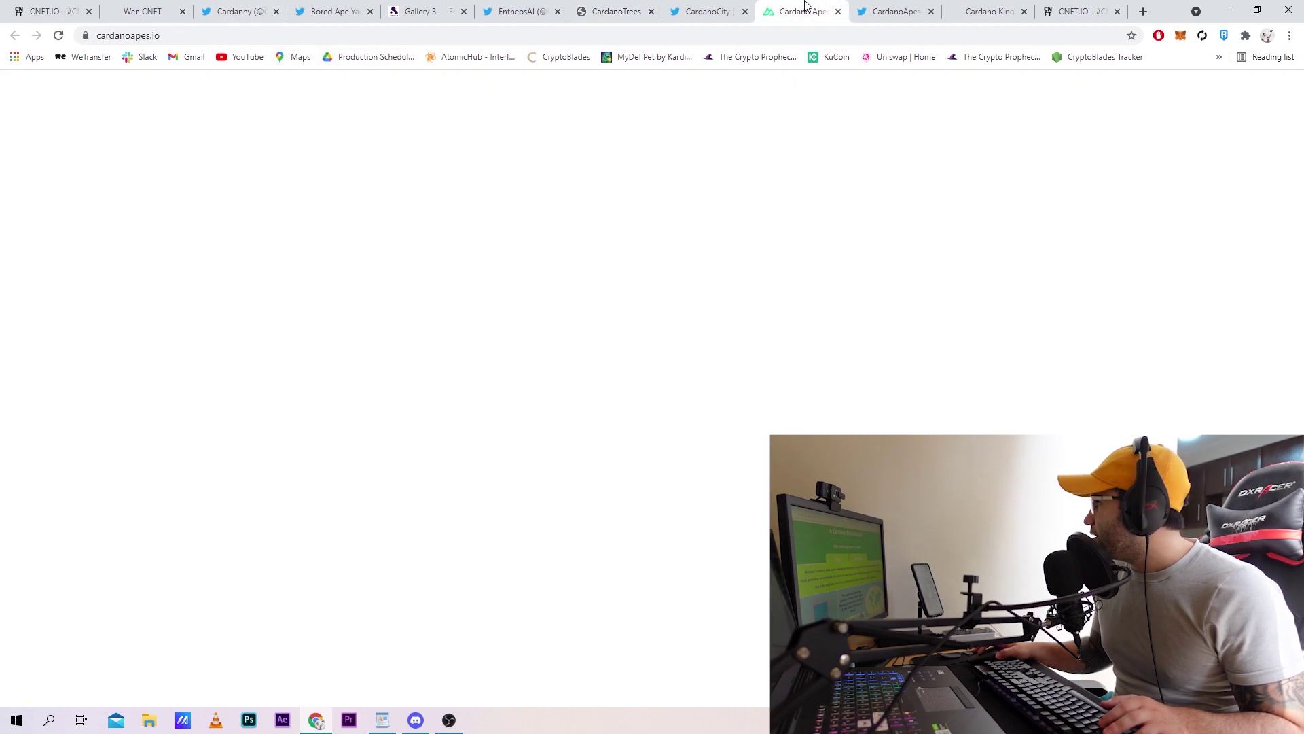
click(889, 10)
click(986, 11)
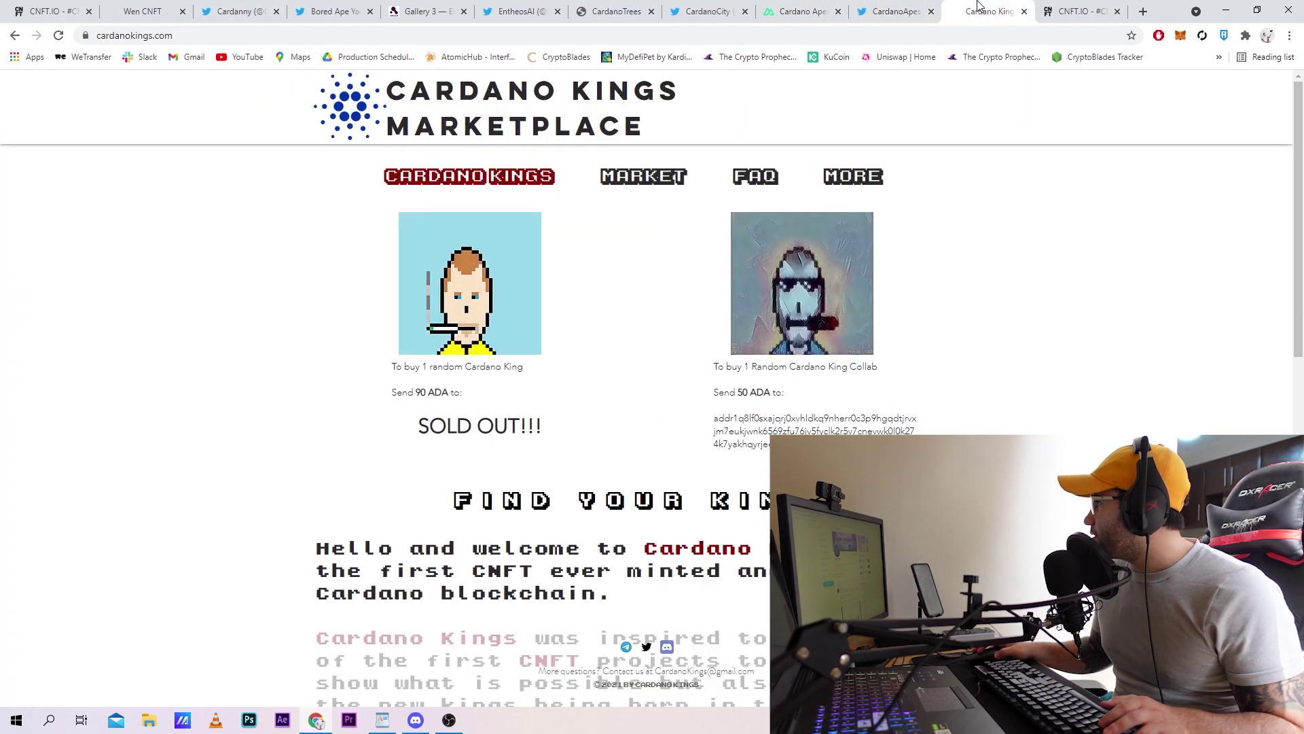
click(709, 11)
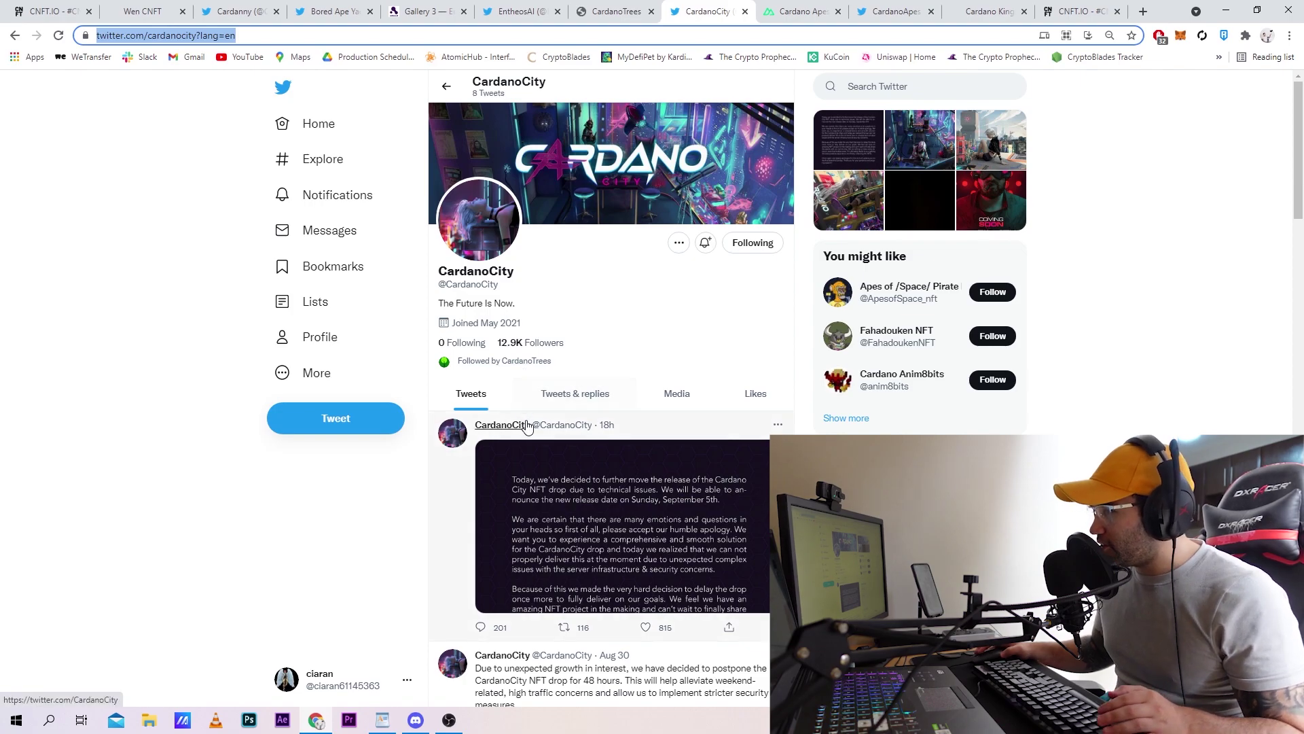
scroll(524, 428, down, 1)
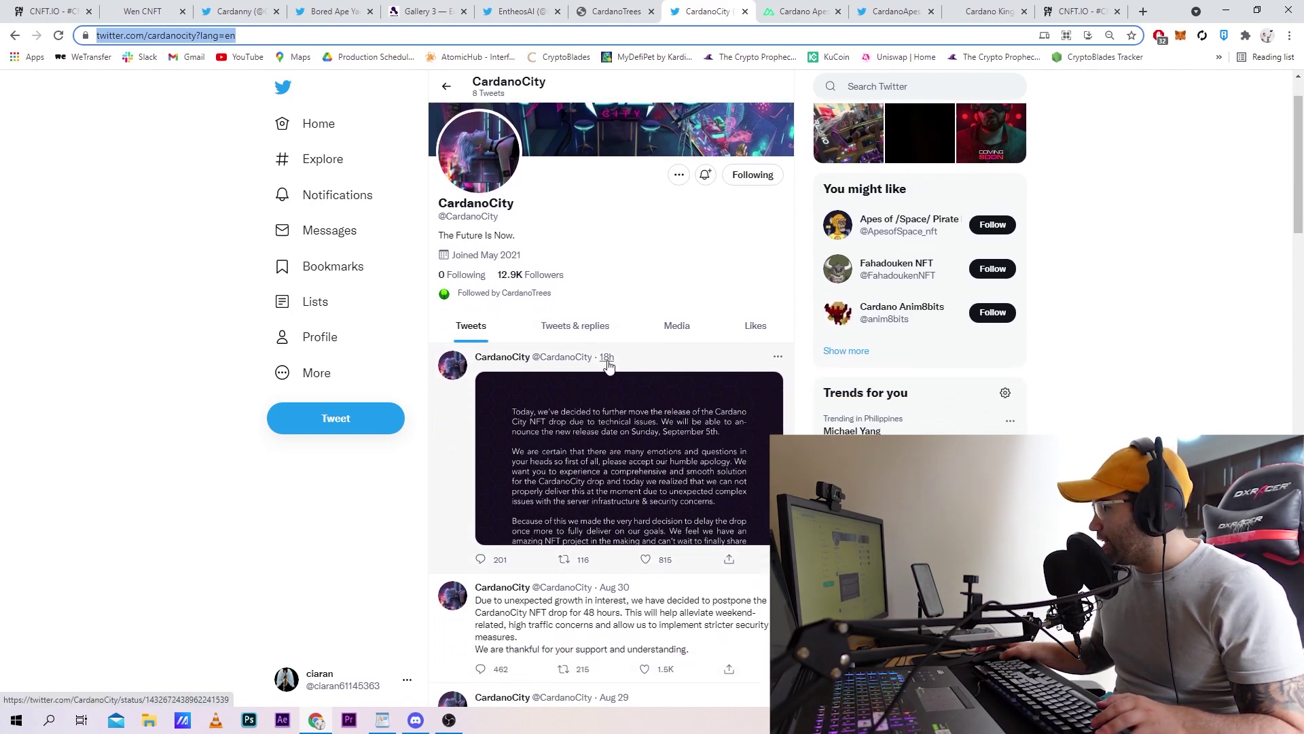
click(582, 412)
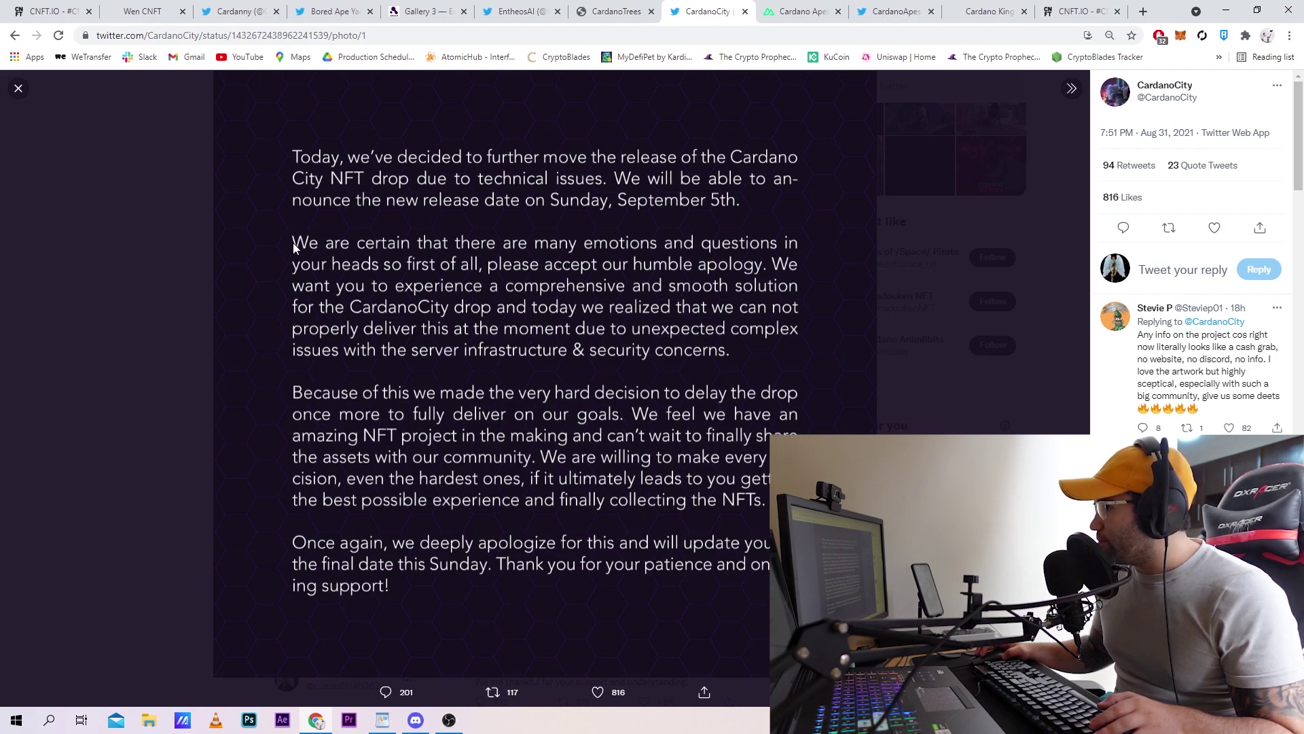
click(23, 93)
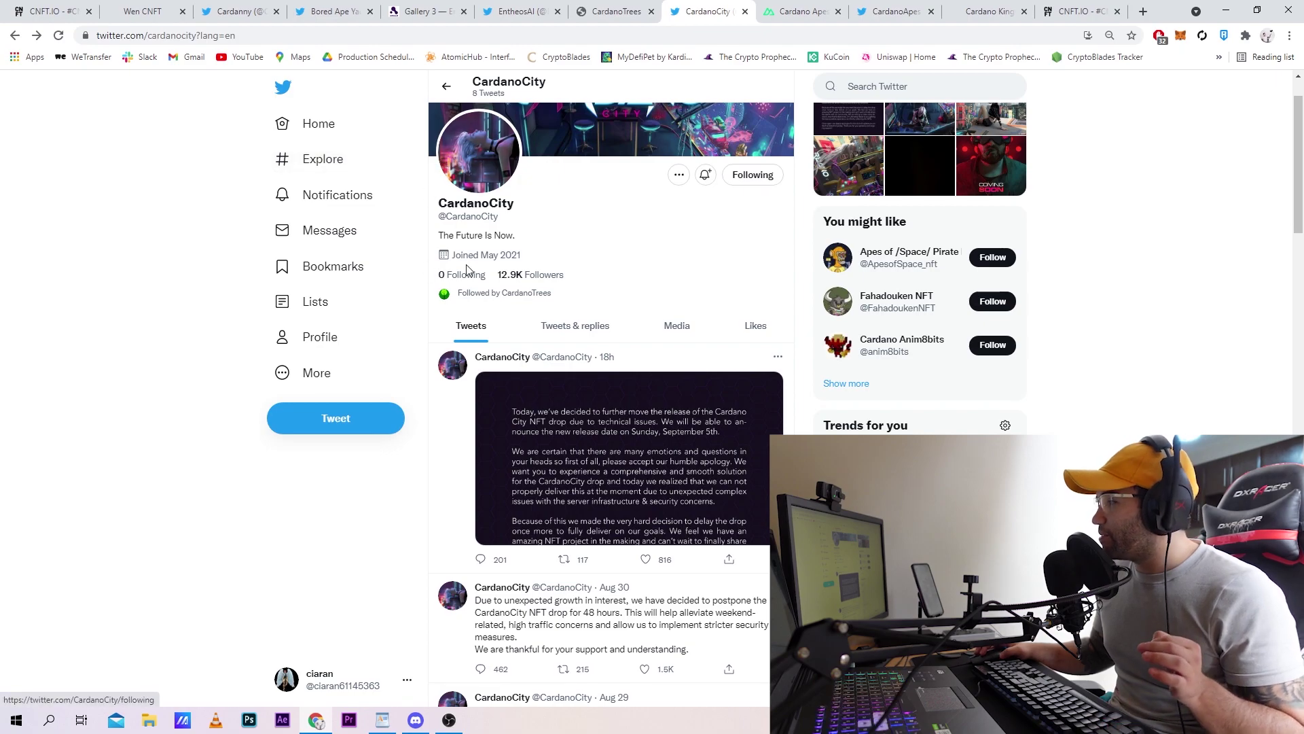
scroll(611, 407, down, 5)
scroll(613, 408, down, 3)
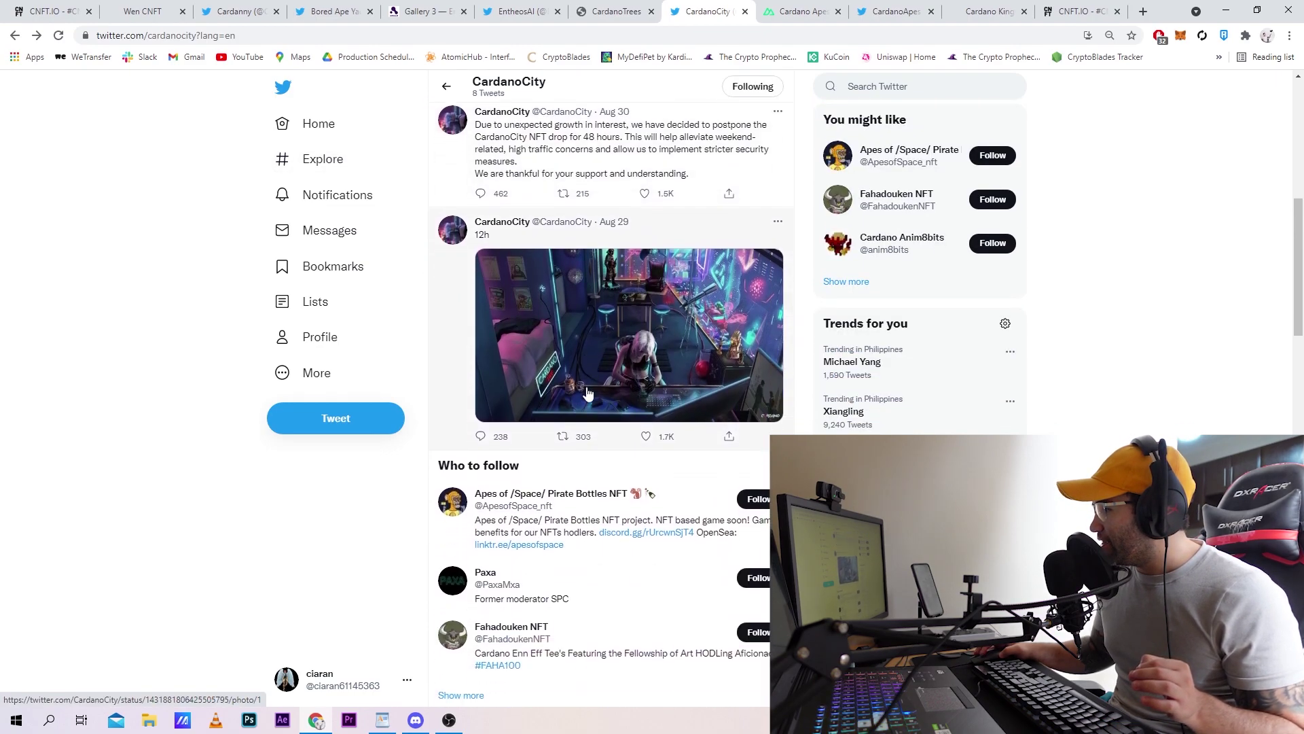
click(586, 390)
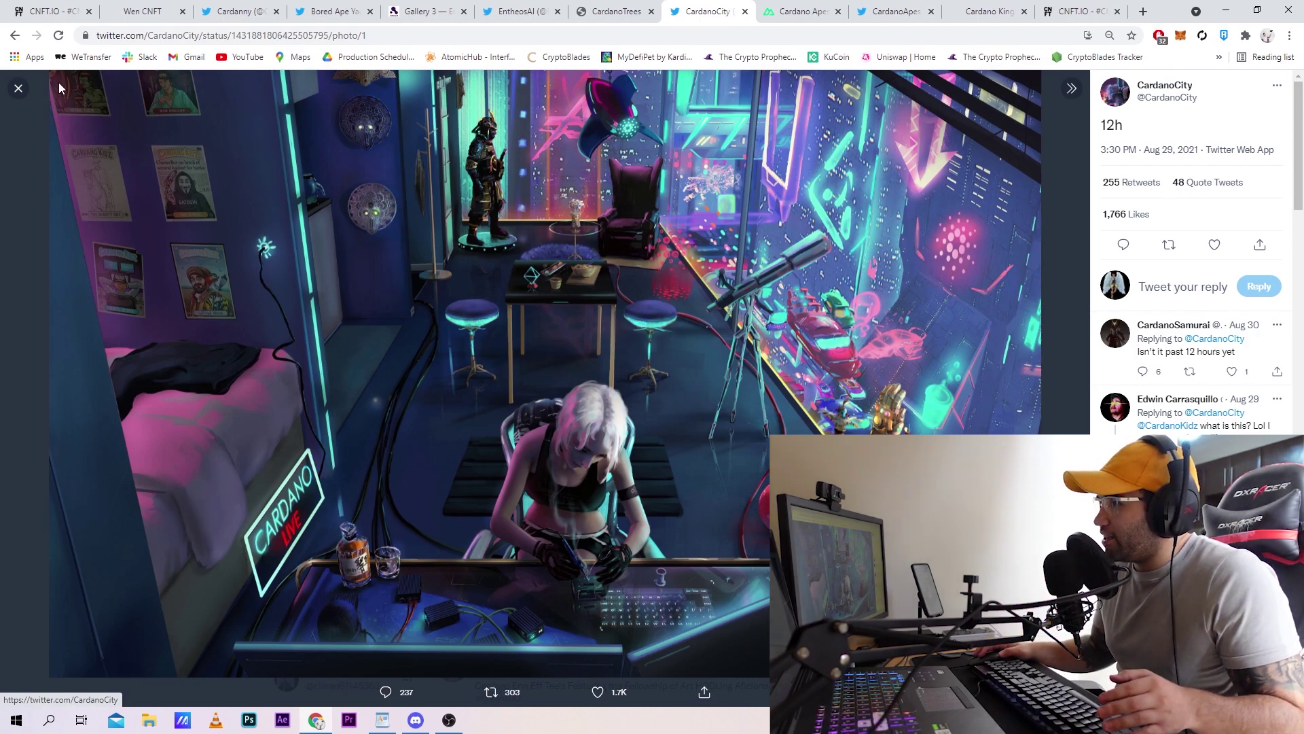
click(18, 92)
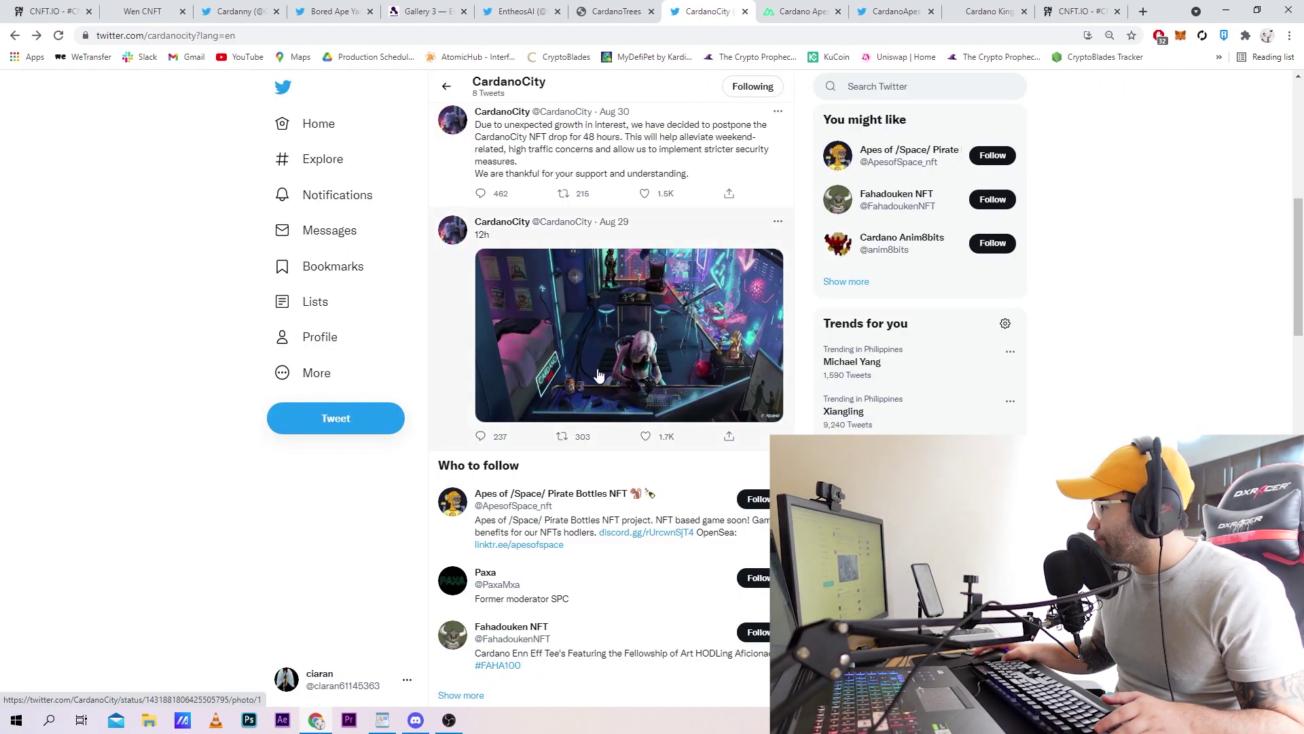
scroll(566, 321, down, 3)
click(566, 320)
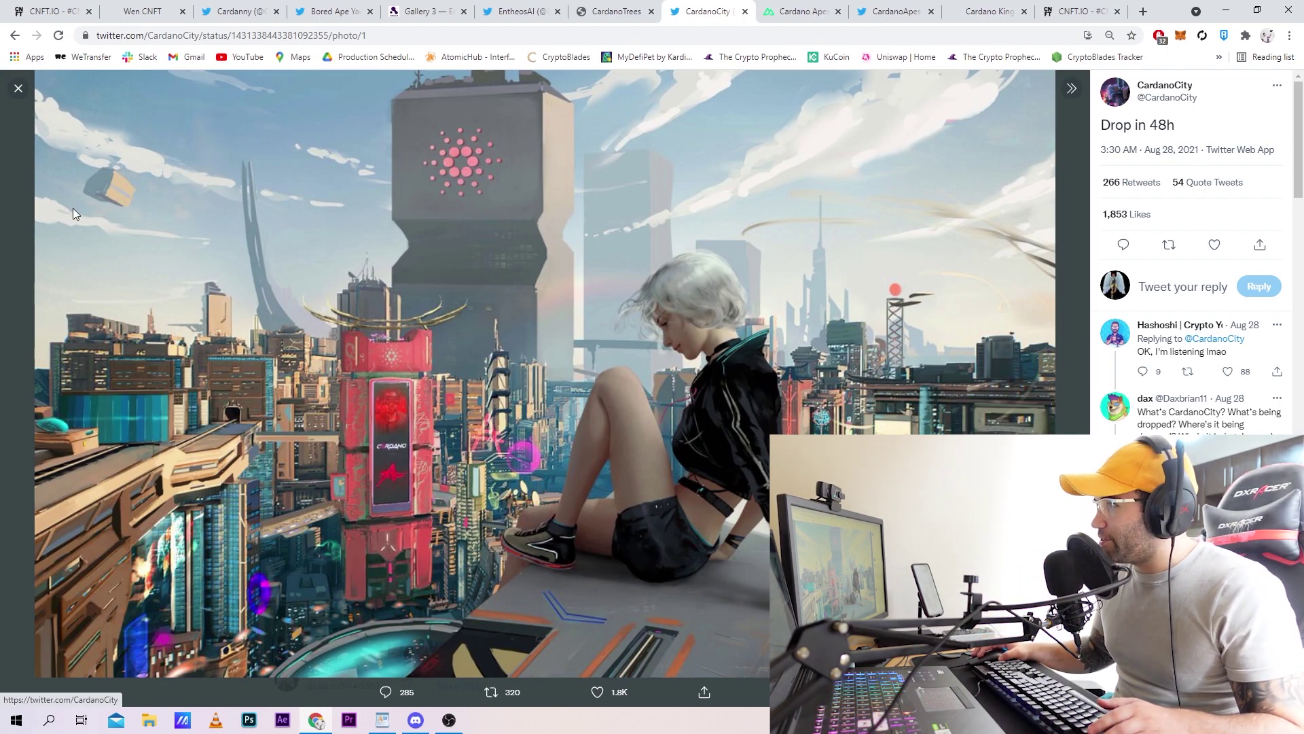
click(23, 89)
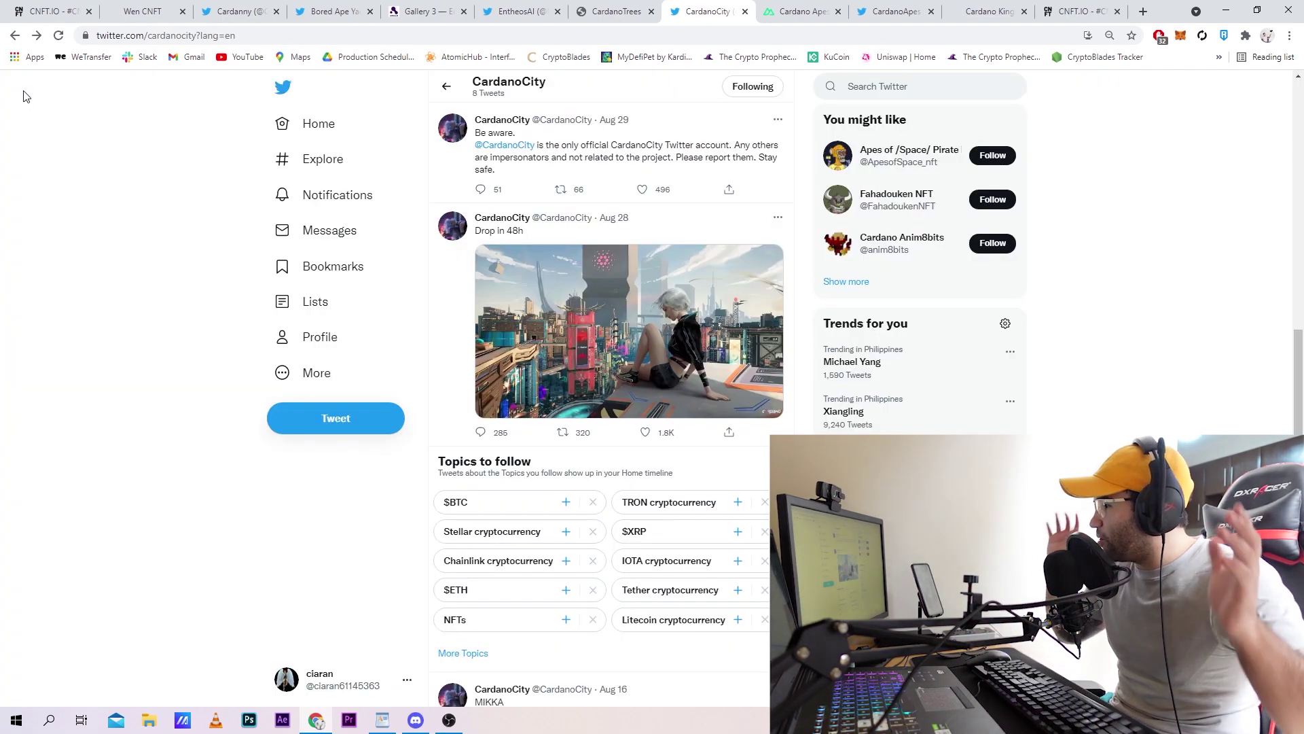
scroll(438, 306, down, 5)
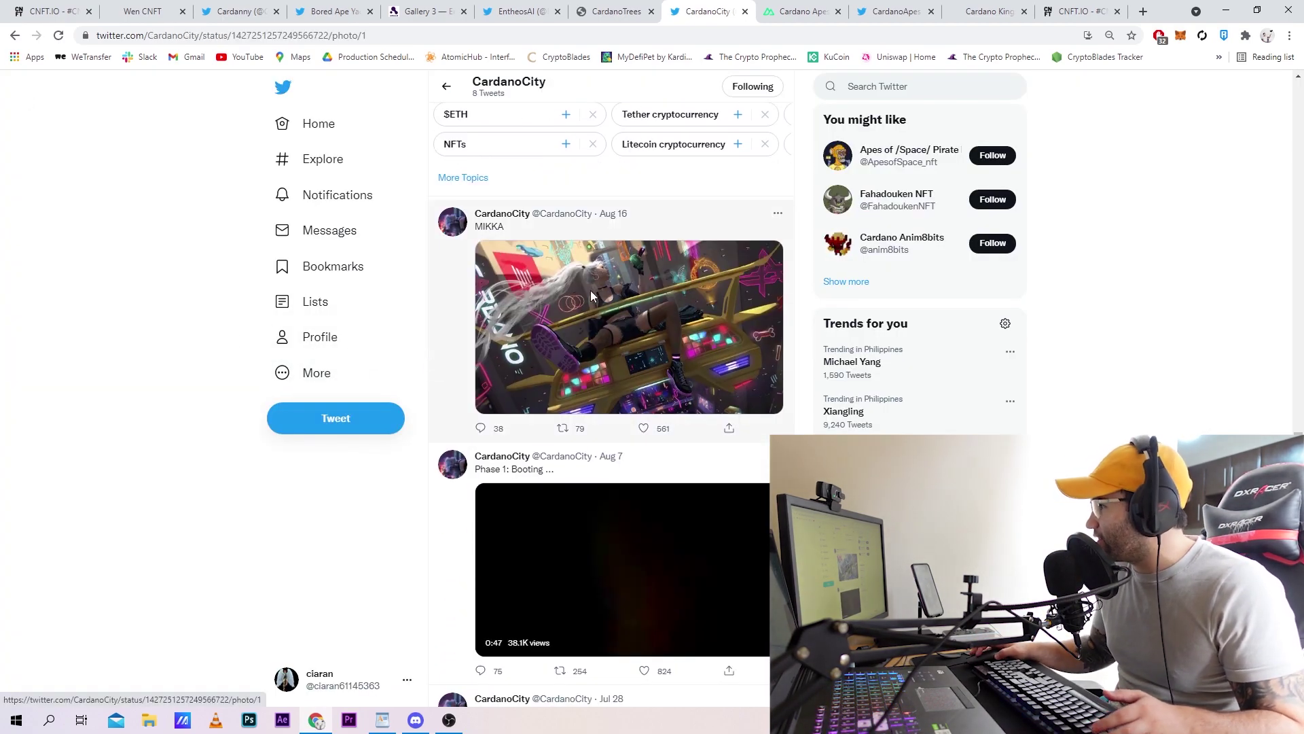
click(589, 291)
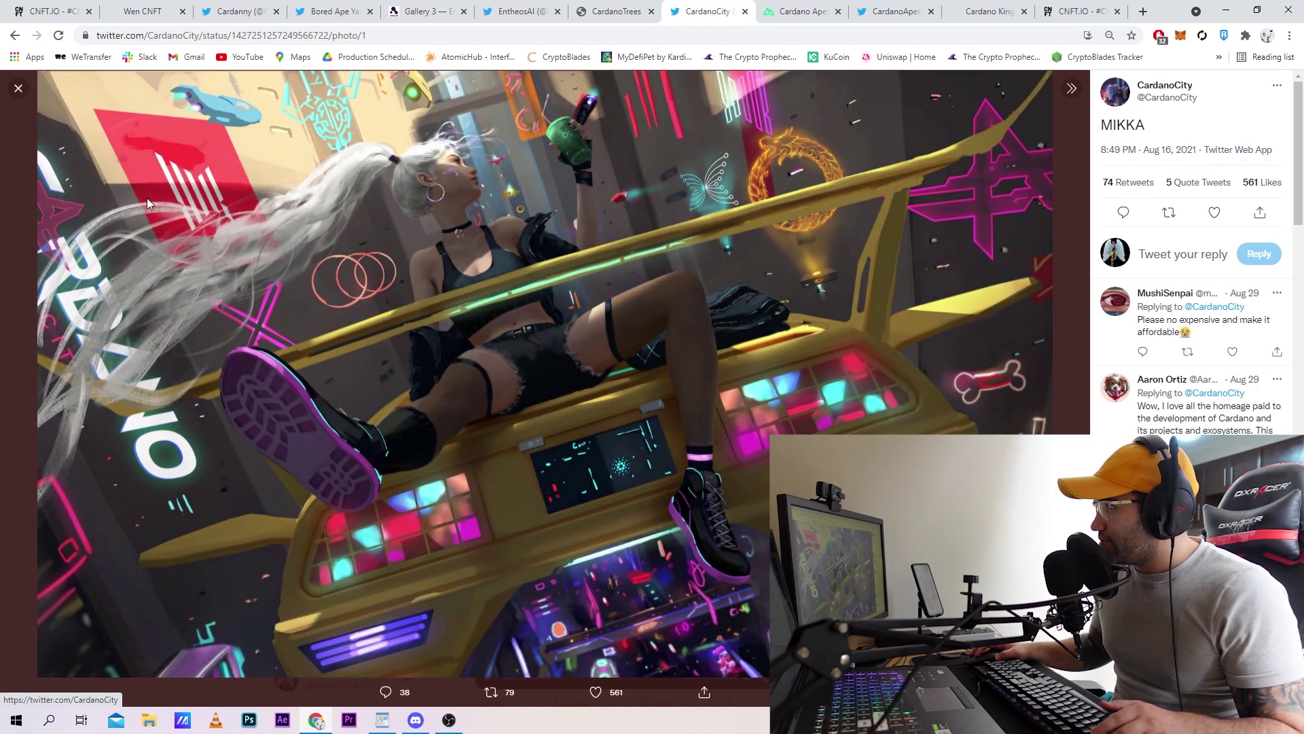
click(23, 95)
scroll(398, 357, down, 5)
scroll(398, 356, down, 3)
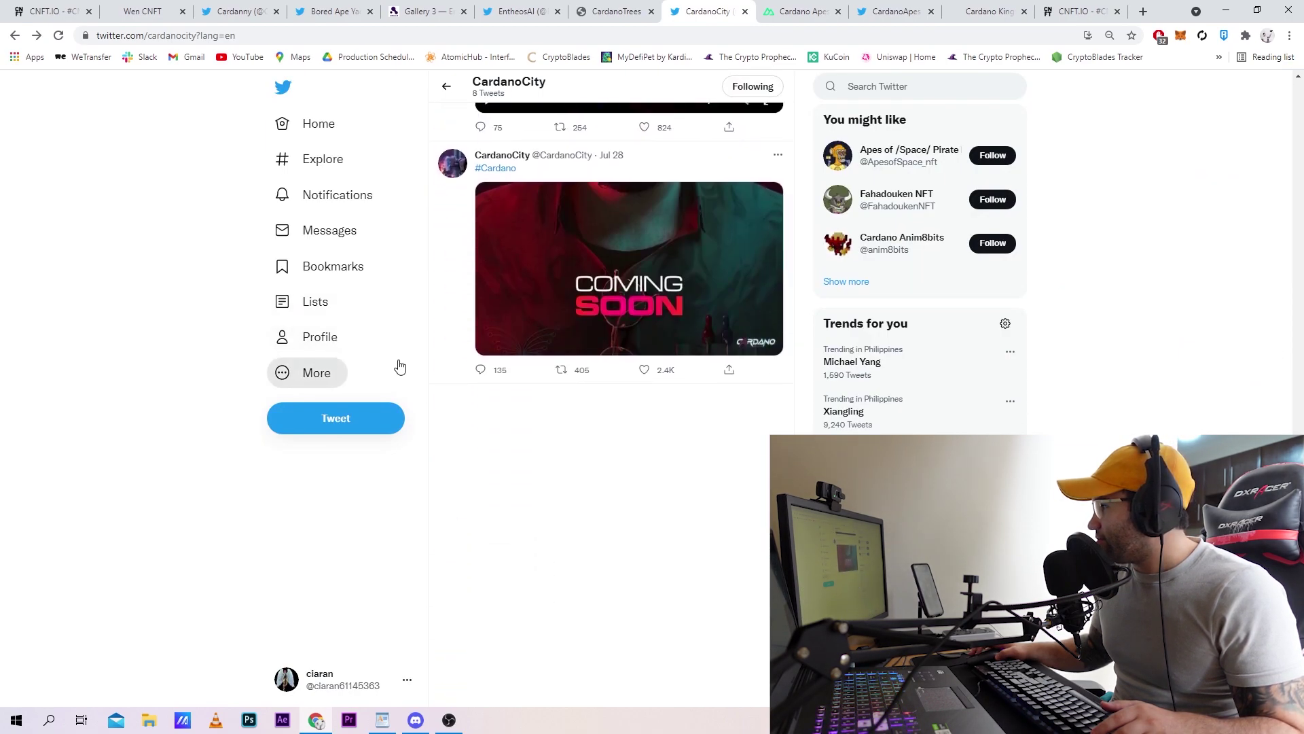
scroll(569, 406, up, 3)
scroll(569, 407, up, 4)
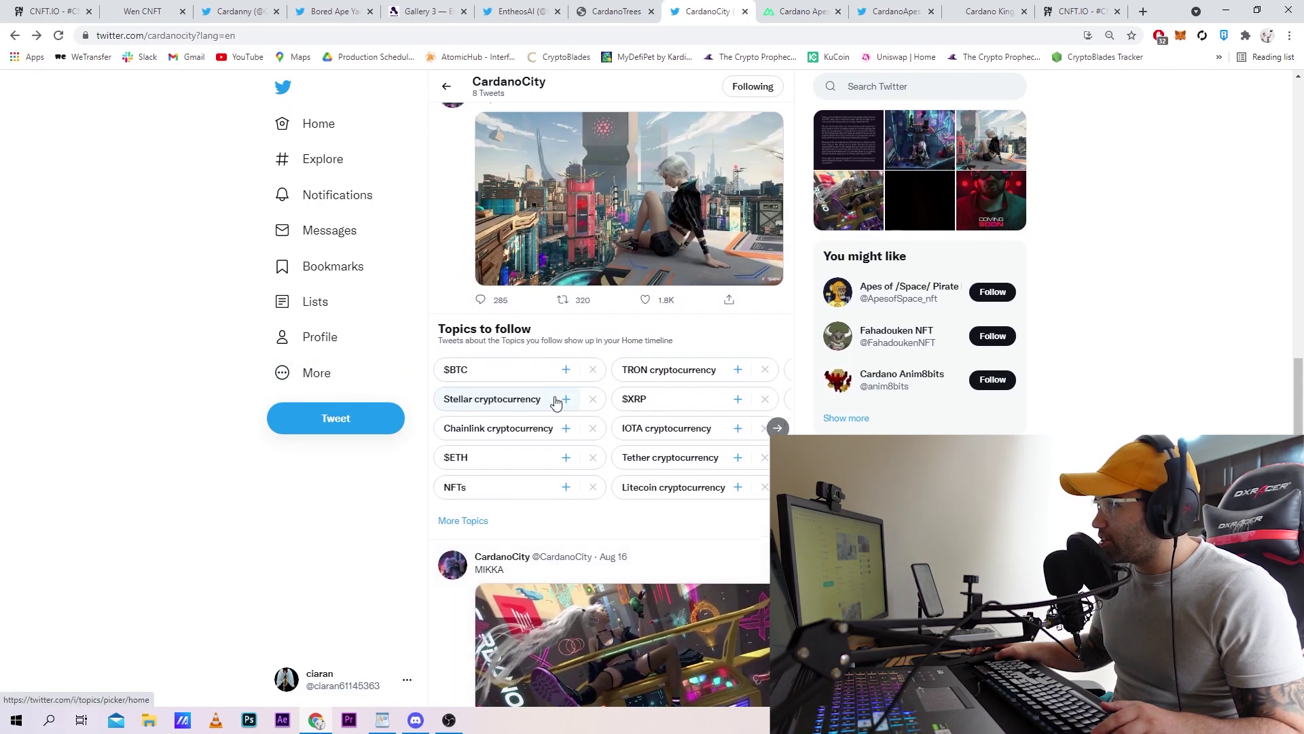
scroll(569, 407, up, 2)
scroll(572, 407, up, 5)
scroll(571, 406, up, 3)
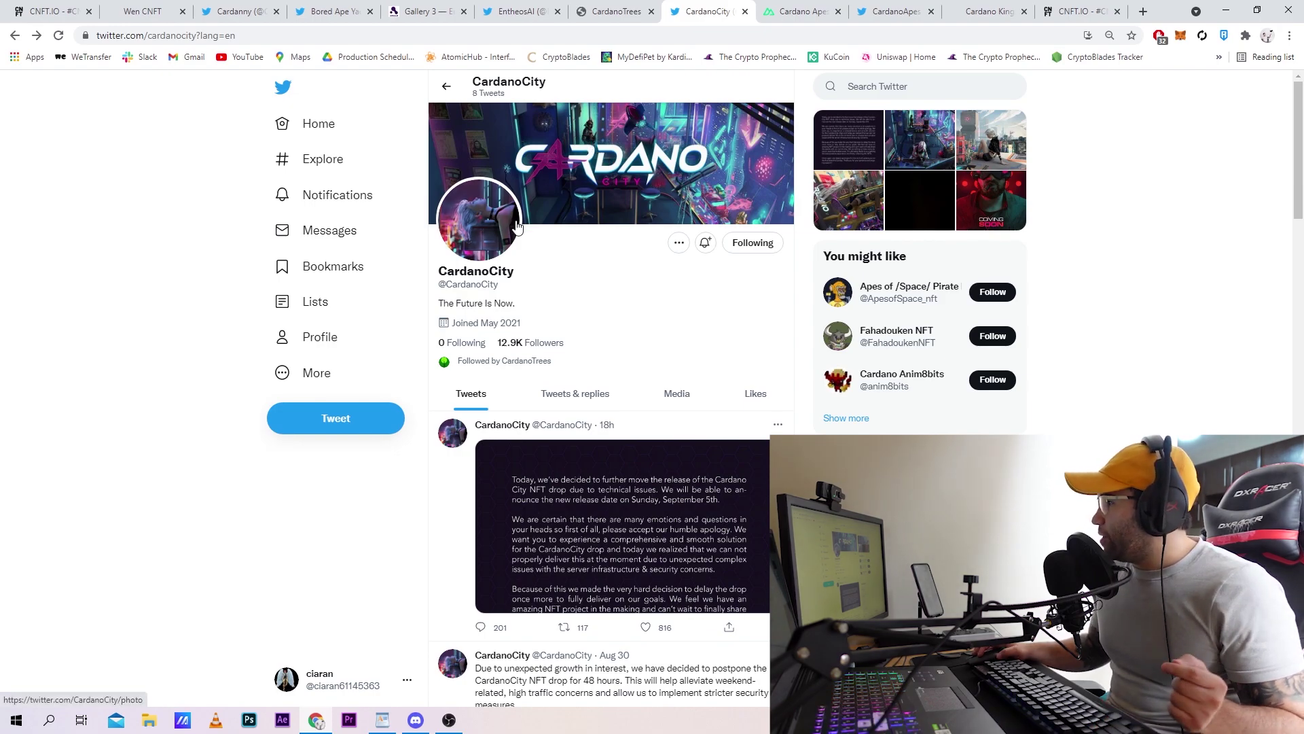
click(796, 12)
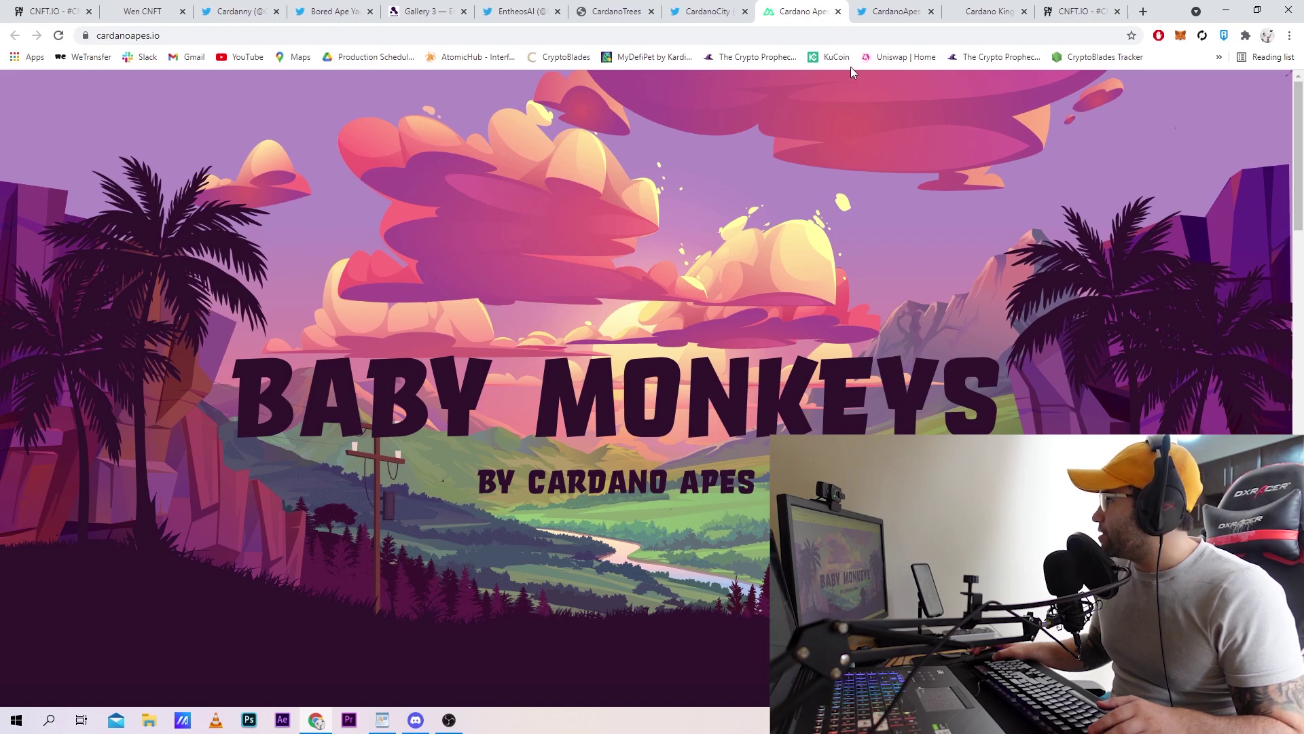
click(892, 11)
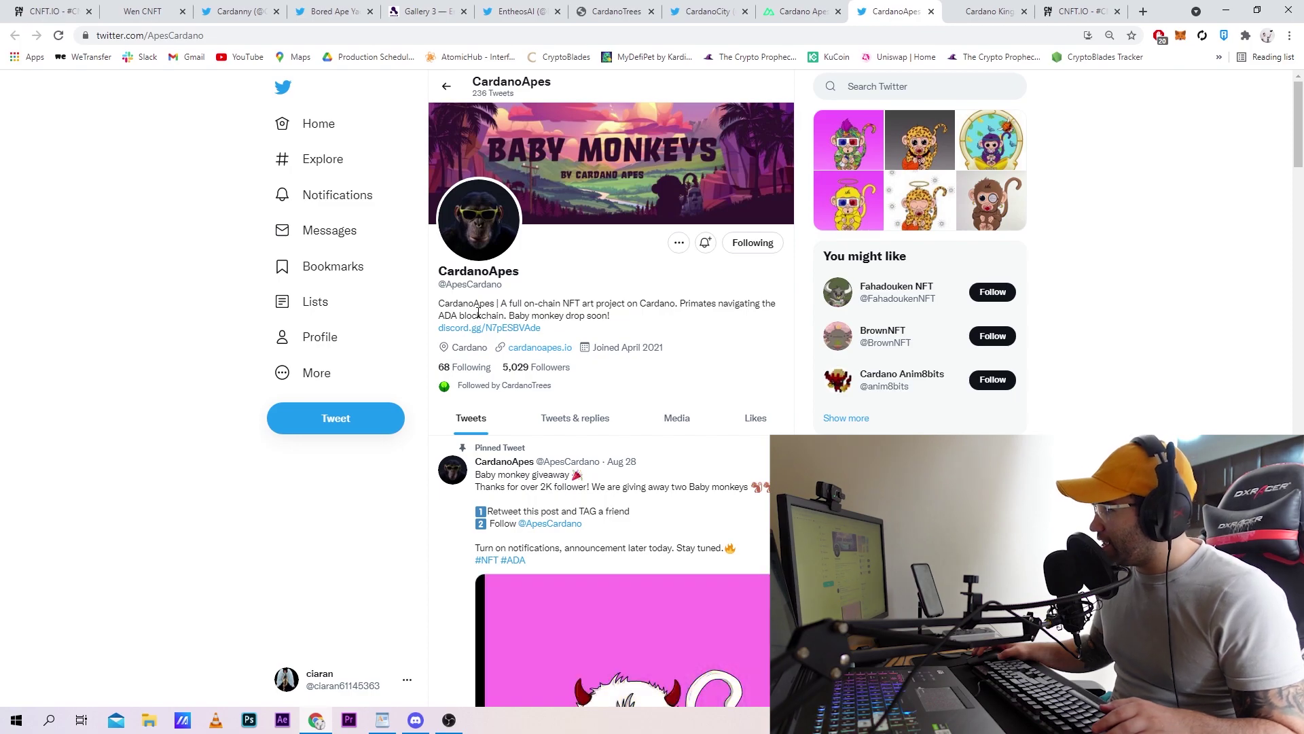
scroll(489, 367, down, 1)
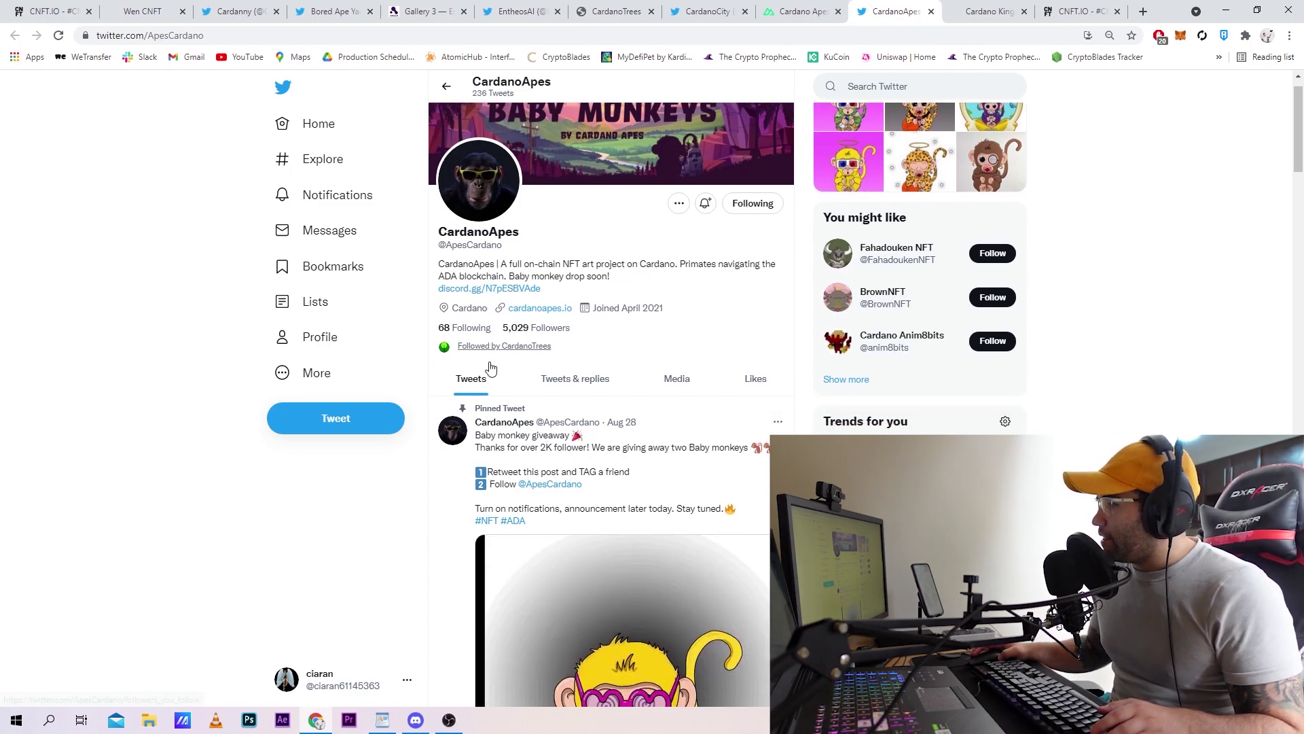
scroll(489, 366, down, 2)
scroll(489, 365, up, 4)
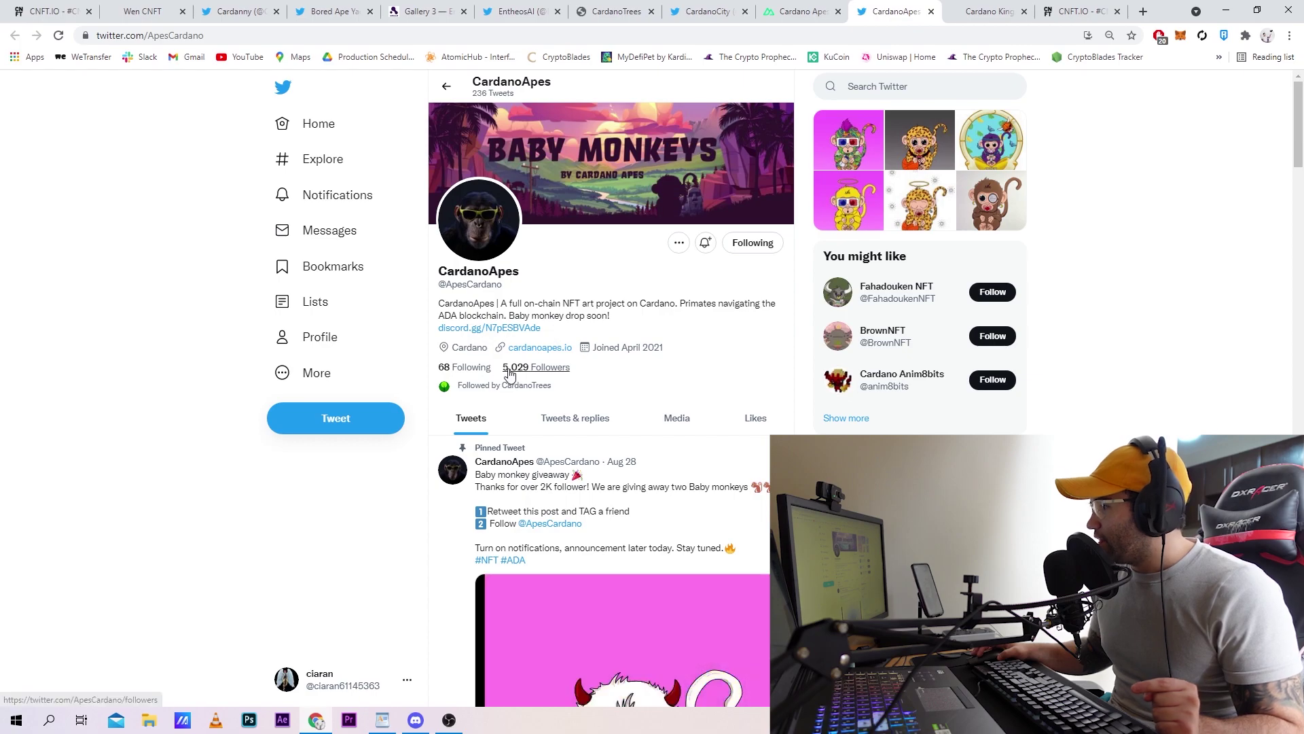
scroll(510, 373, down, 2)
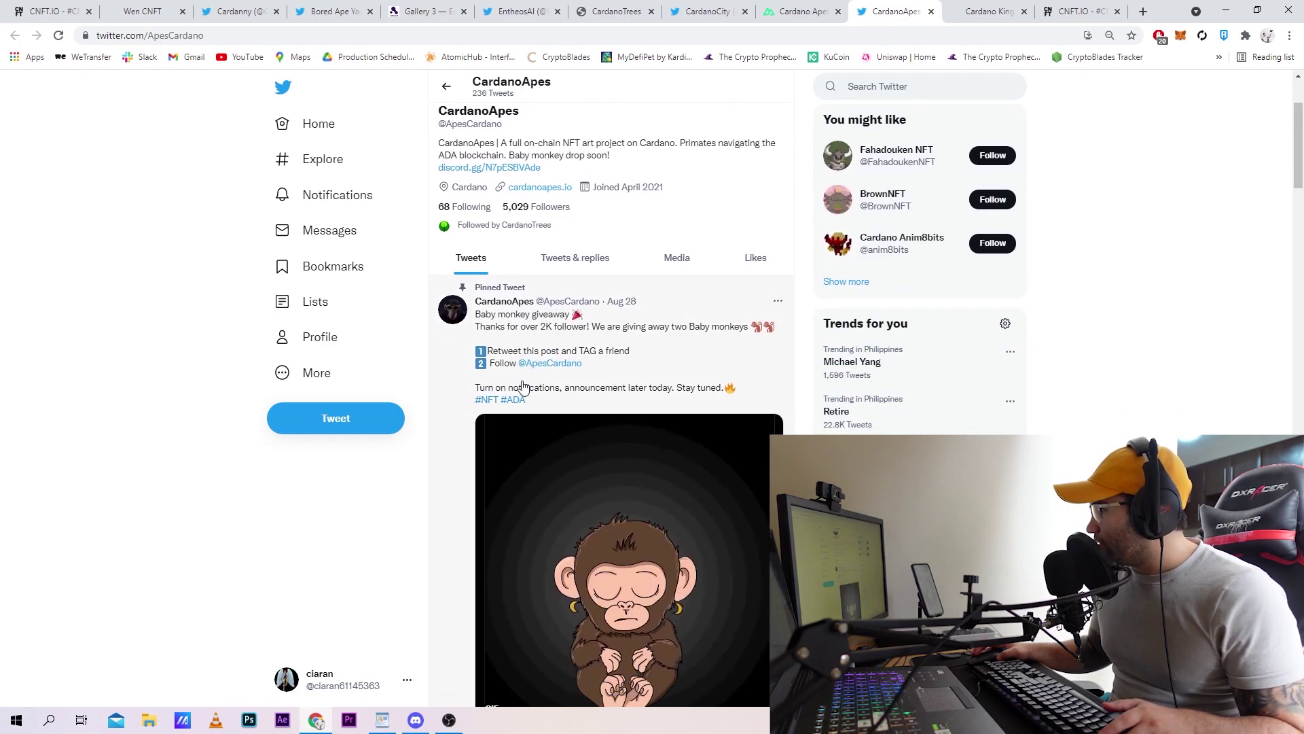
scroll(520, 386, down, 3)
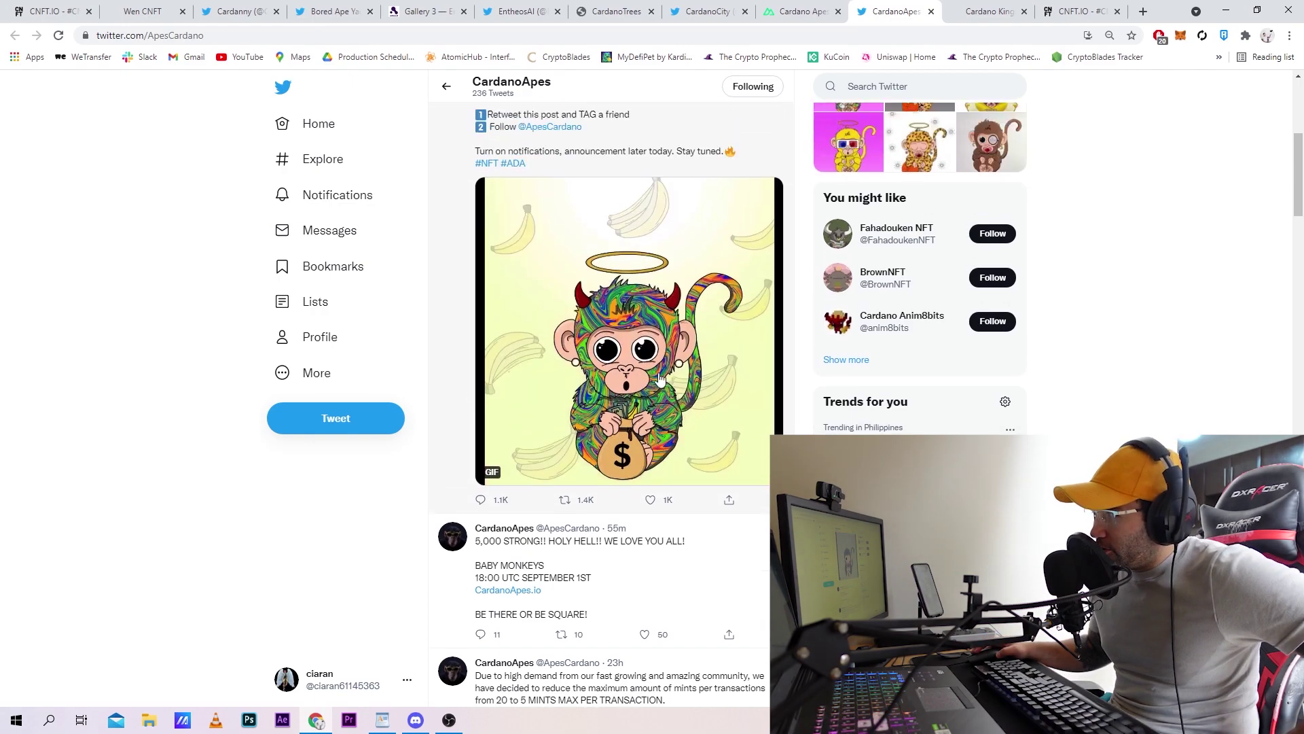
scroll(655, 383, up, 5)
scroll(654, 383, up, 5)
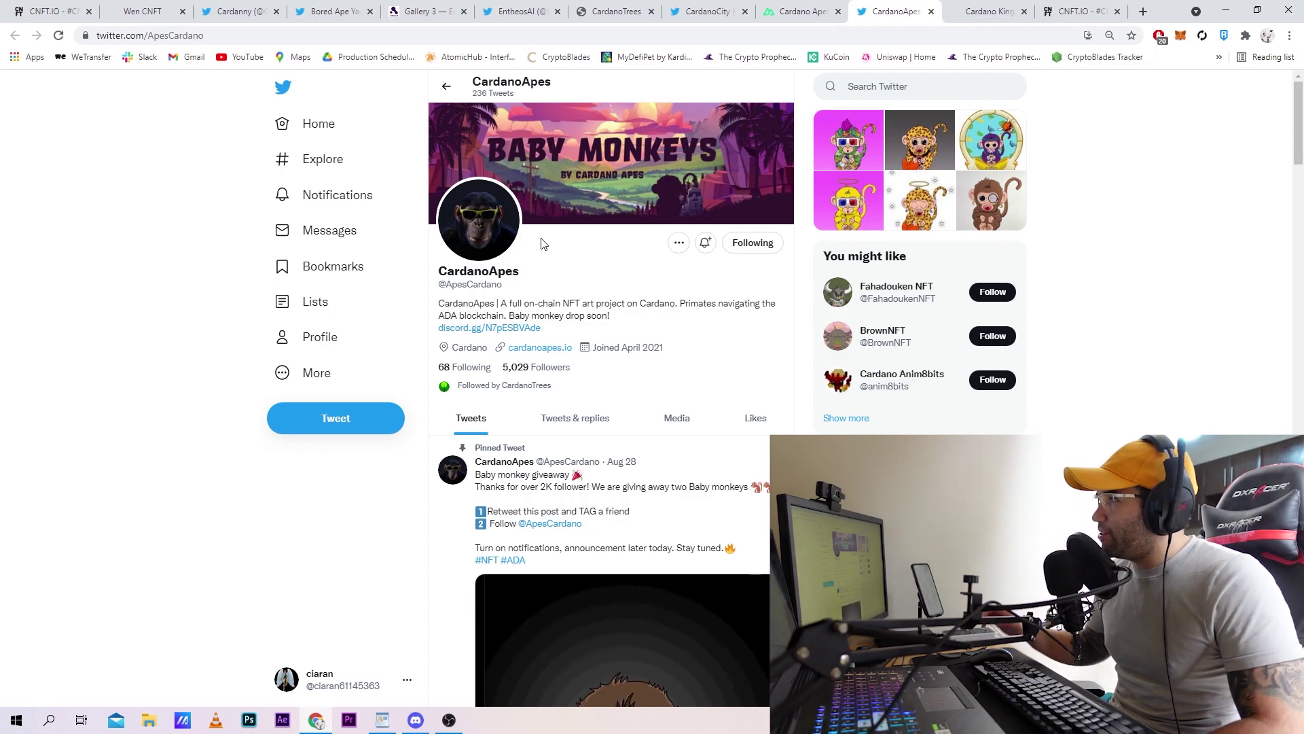
click(337, 12)
scroll(471, 329, up, 5)
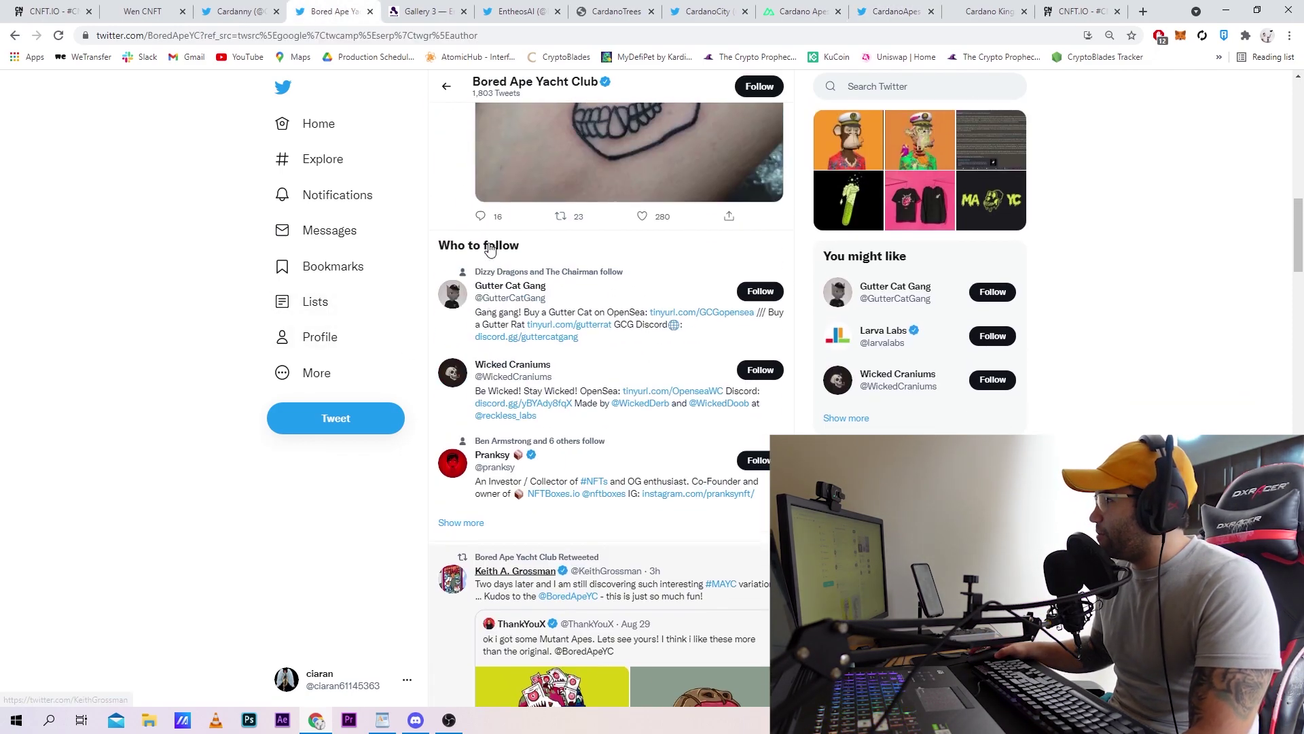
scroll(509, 337, up, 5)
scroll(555, 342, down, 5)
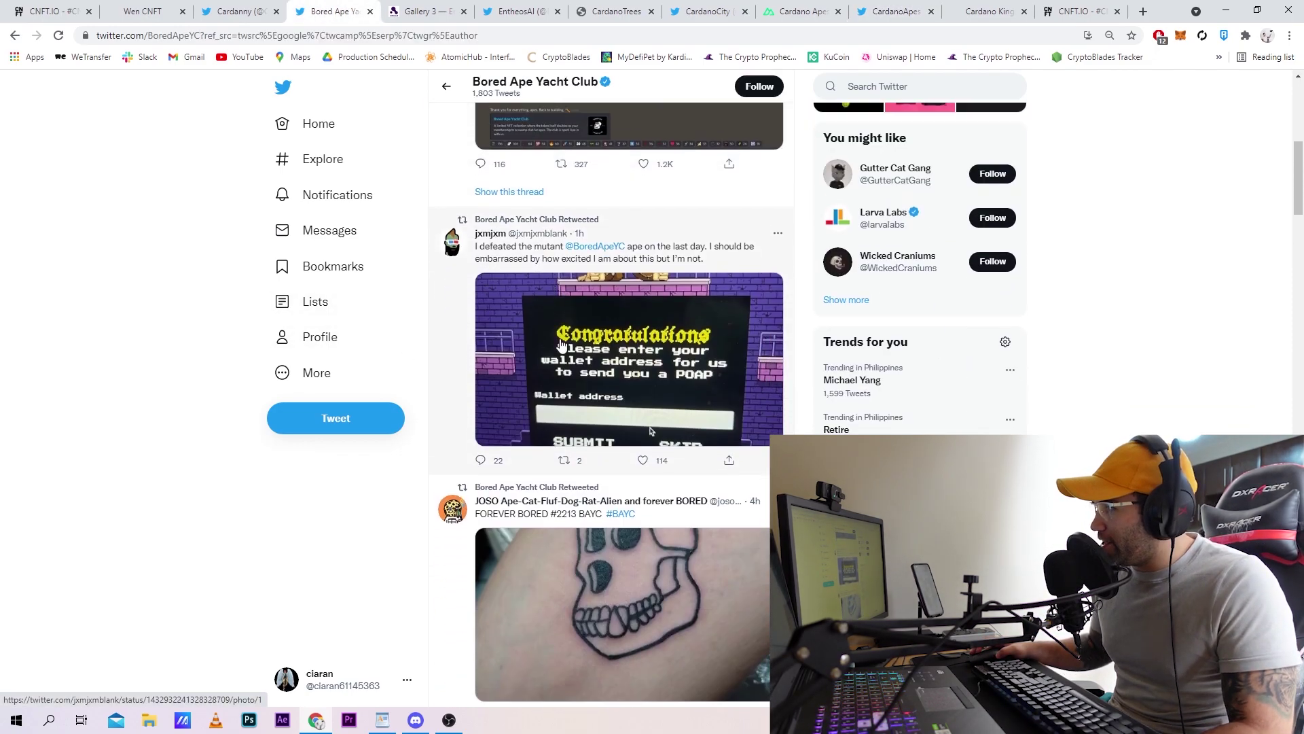
scroll(556, 341, up, 8)
scroll(561, 352, down, 8)
scroll(562, 355, down, 3)
scroll(562, 354, down, 5)
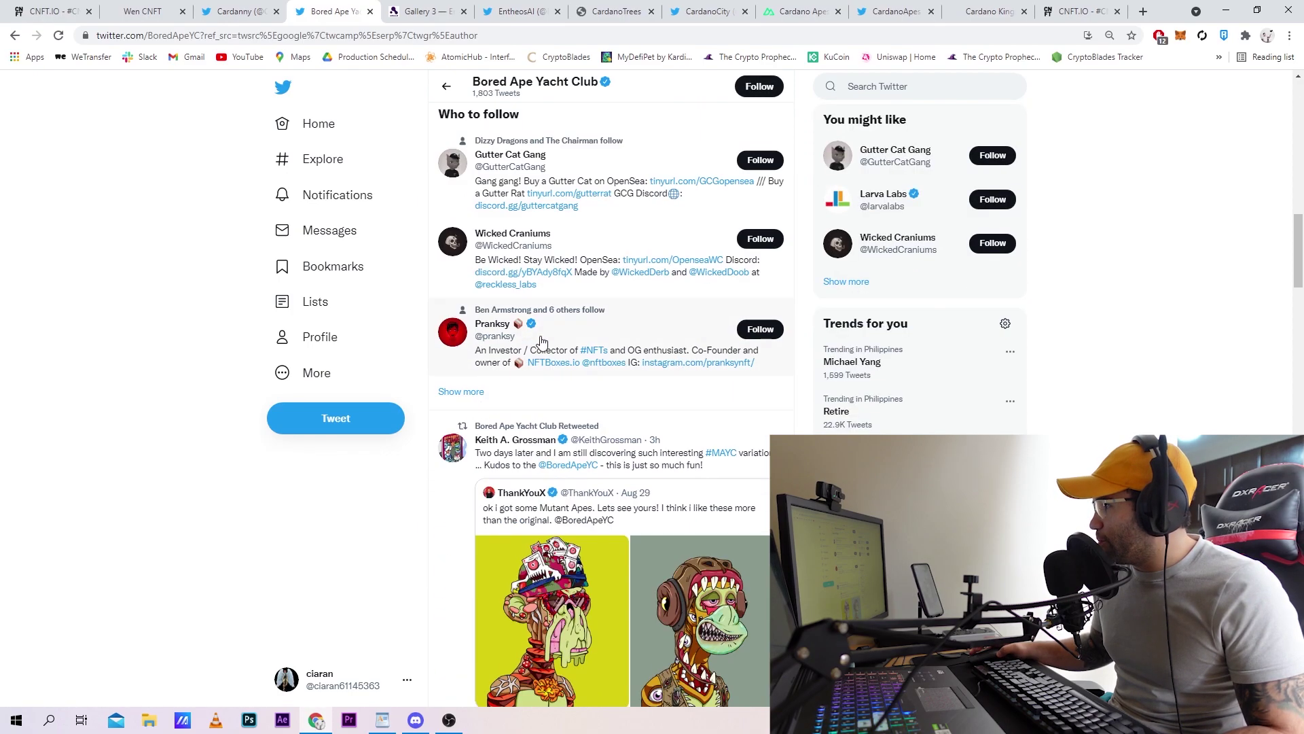
scroll(562, 355, down, 4)
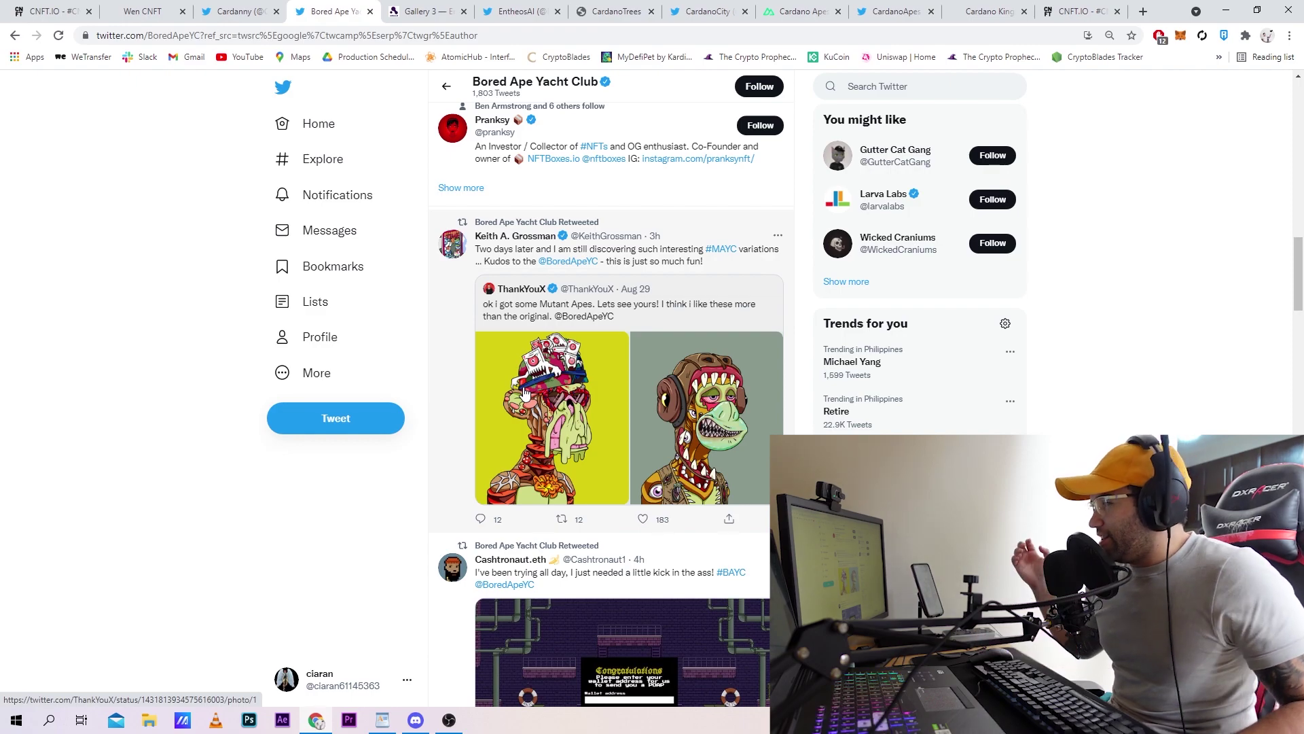
click(882, 10)
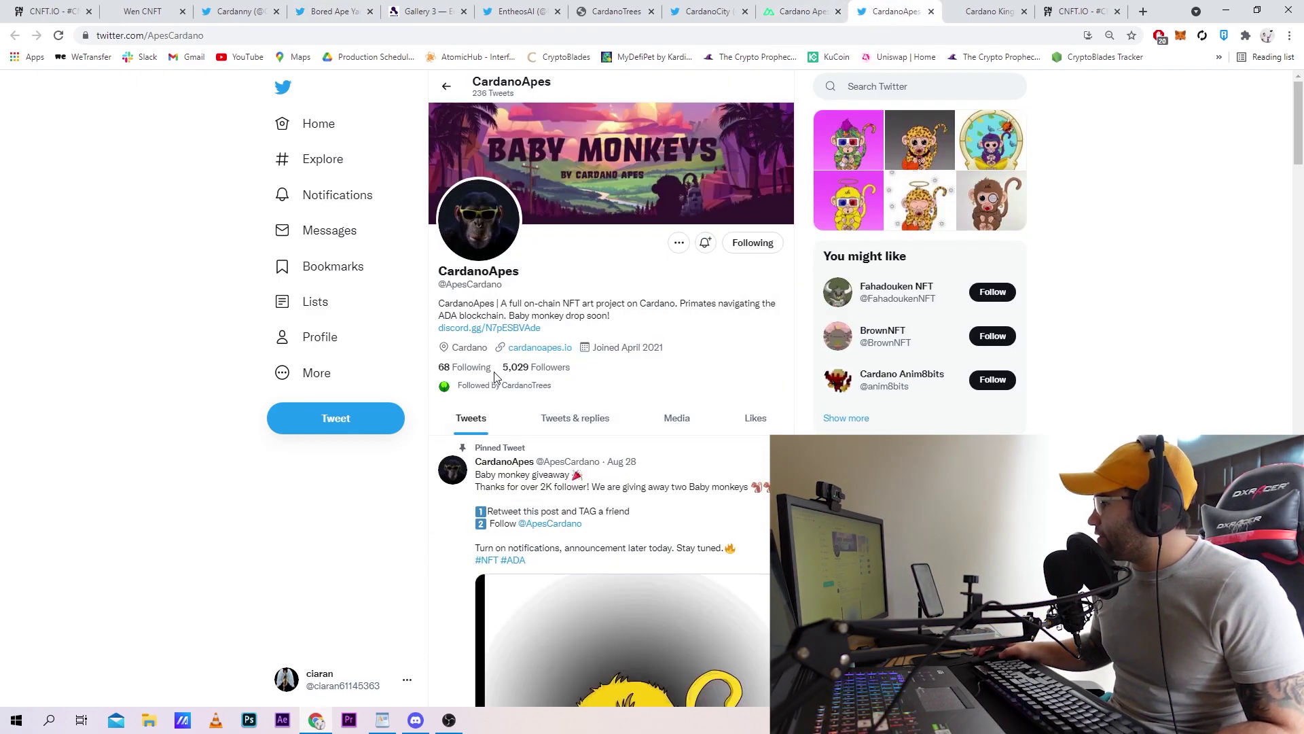
scroll(494, 371, down, 5)
scroll(495, 372, down, 5)
scroll(500, 378, down, 5)
scroll(509, 382, down, 3)
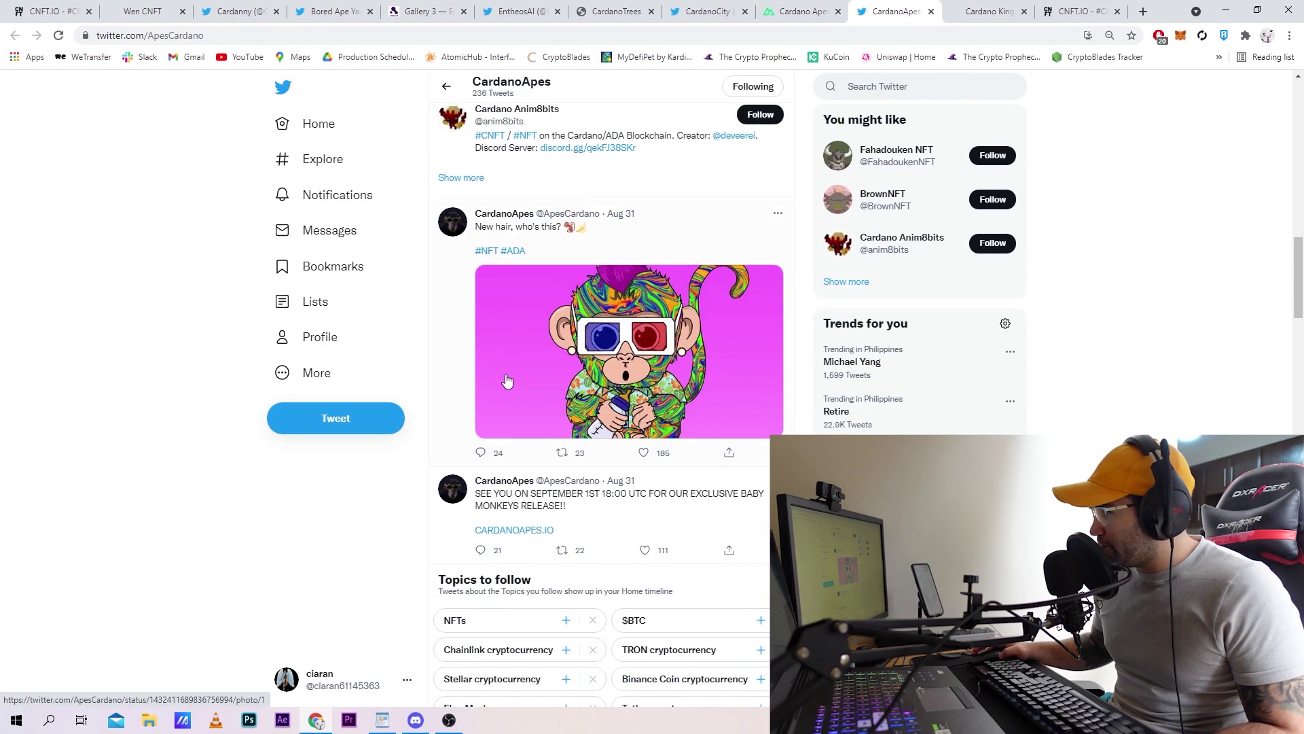
scroll(508, 381, down, 5)
scroll(507, 382, down, 3)
scroll(515, 383, up, 3)
scroll(523, 387, up, 5)
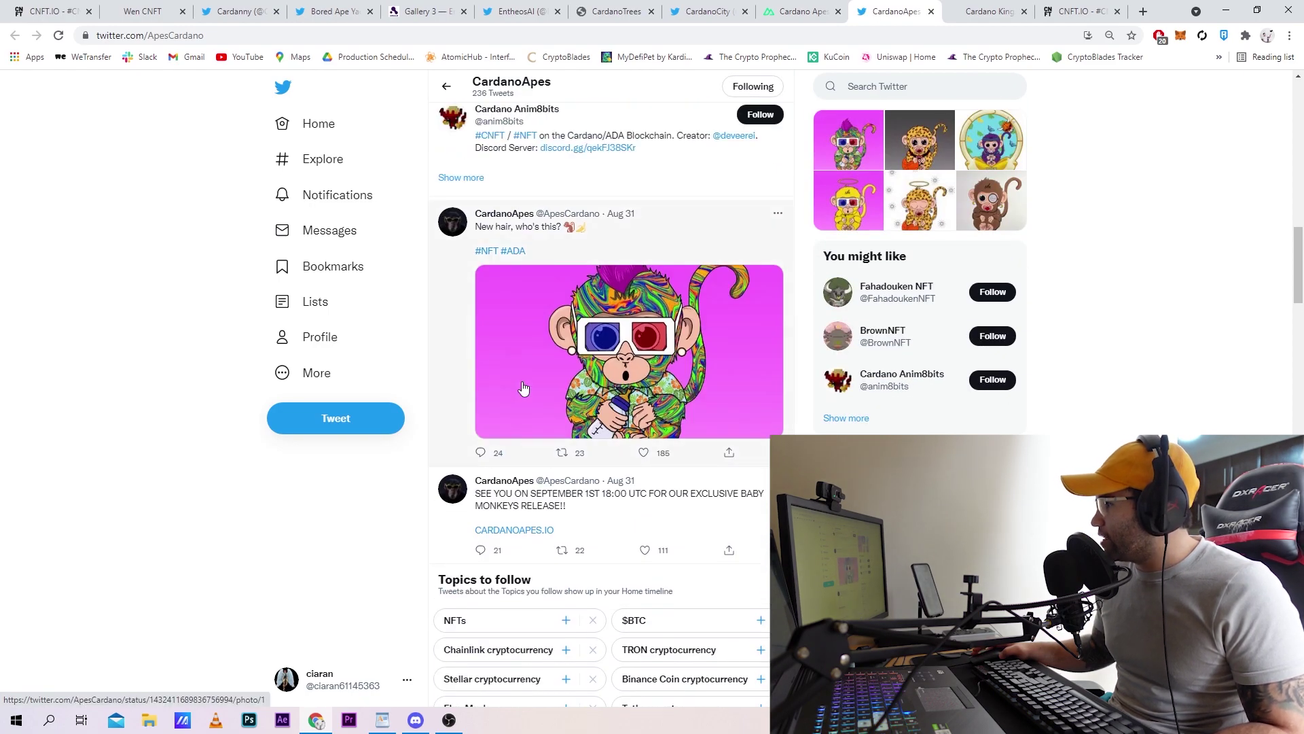
scroll(523, 387, down, 5)
scroll(523, 388, down, 3)
View the basketball baby monkey photo full size, close it, and go to Cardano Kings.
click(585, 357)
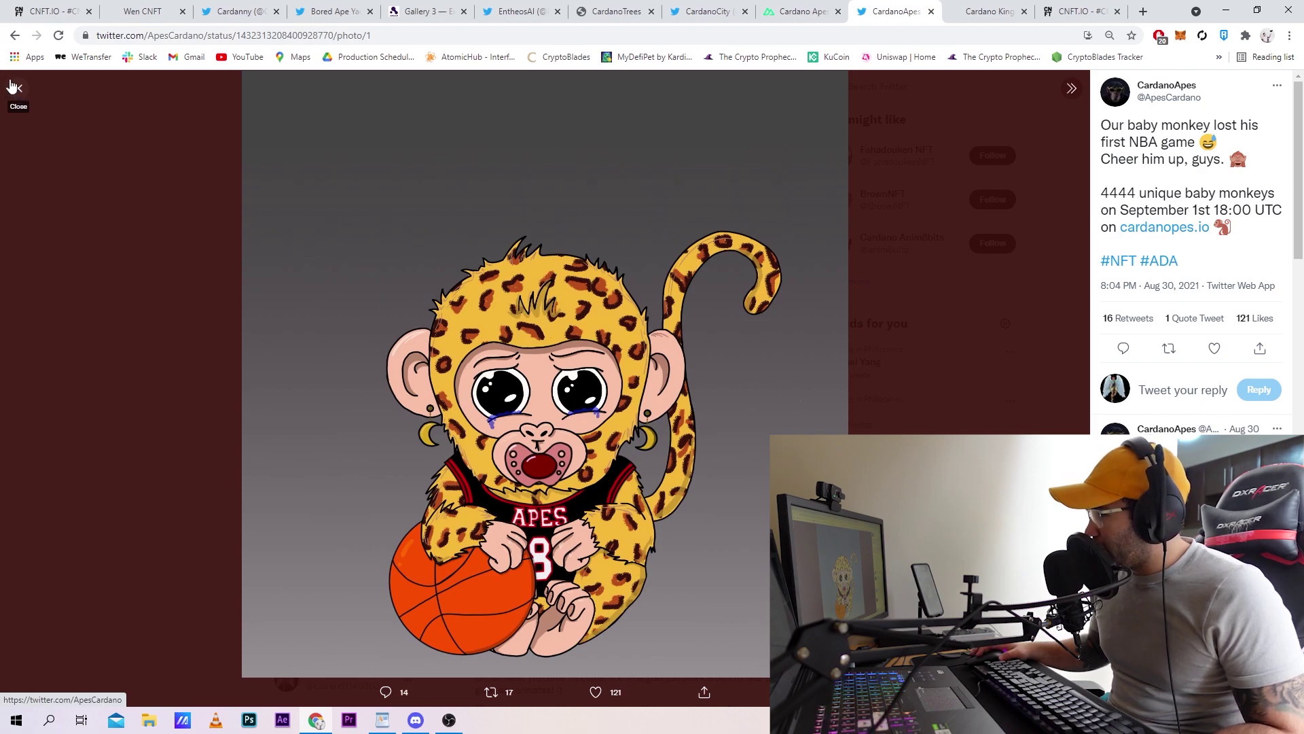
click(14, 87)
scroll(564, 461, down, 4)
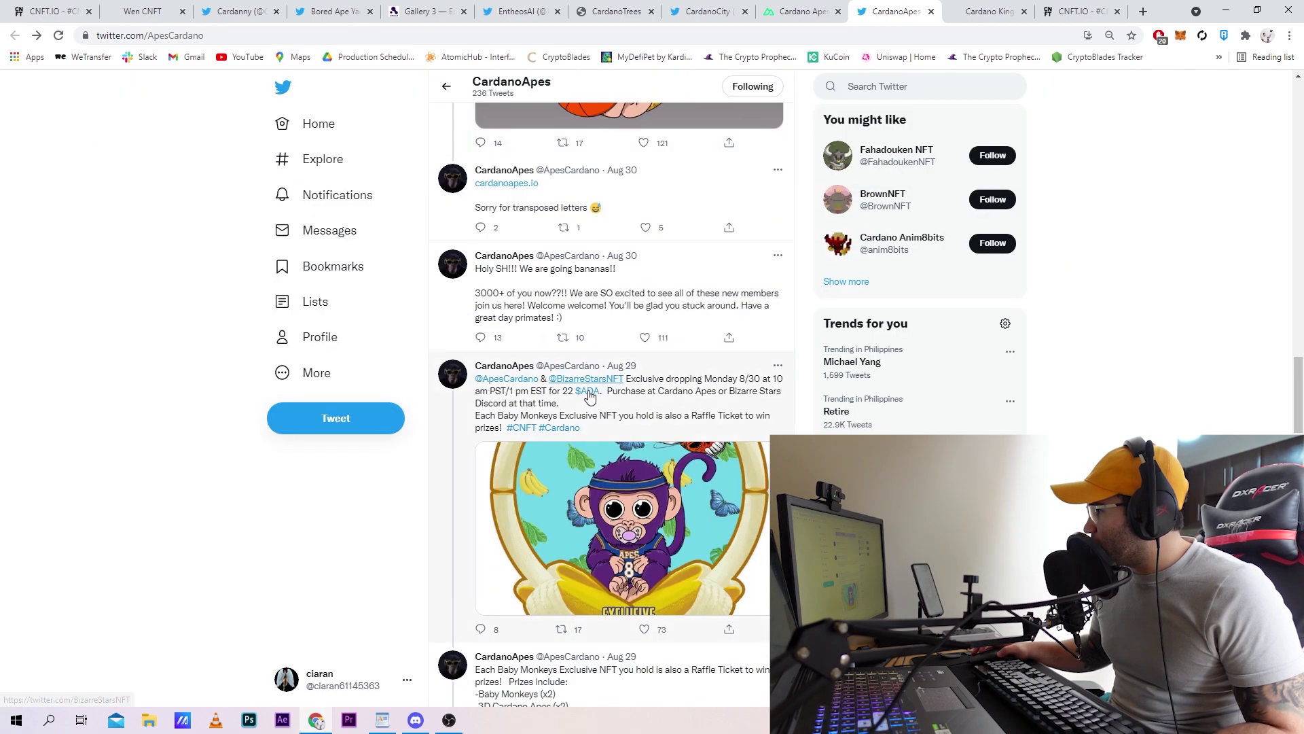
scroll(566, 461, up, 3)
scroll(564, 462, down, 5)
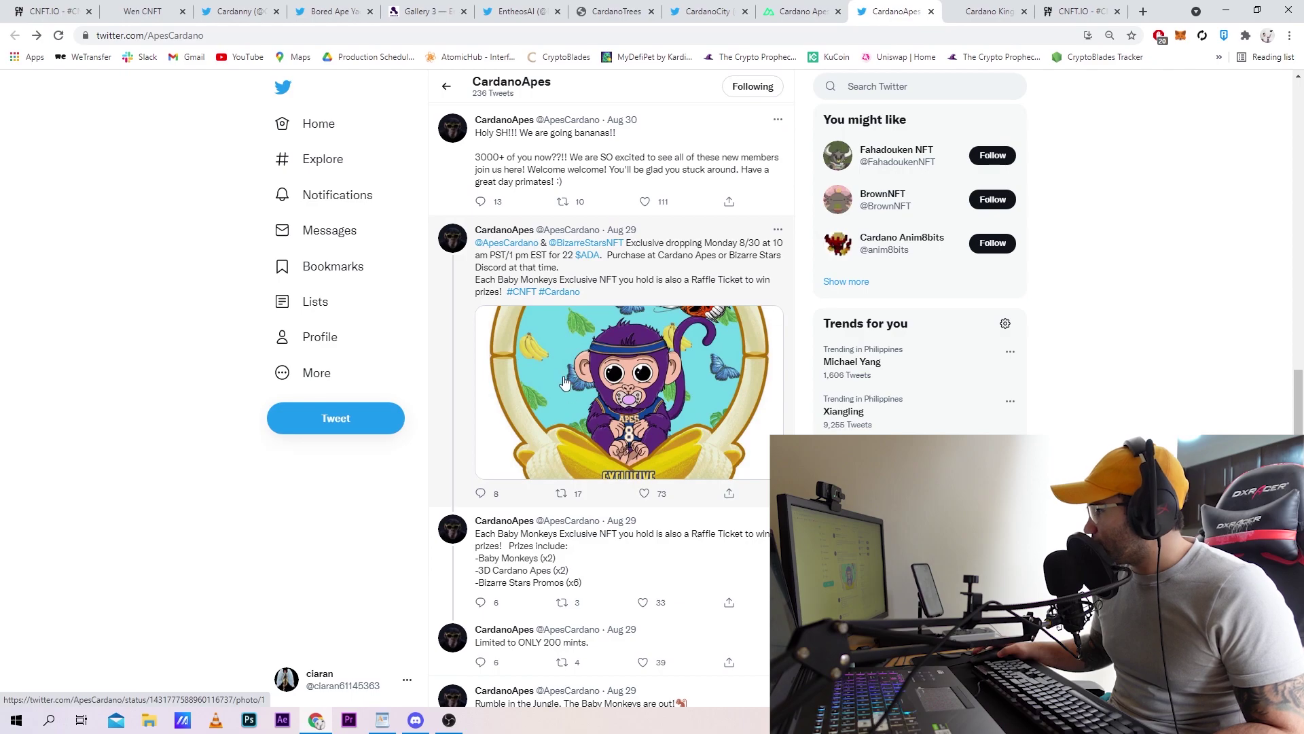
scroll(612, 408, up, 5)
scroll(611, 407, up, 5)
scroll(612, 408, up, 5)
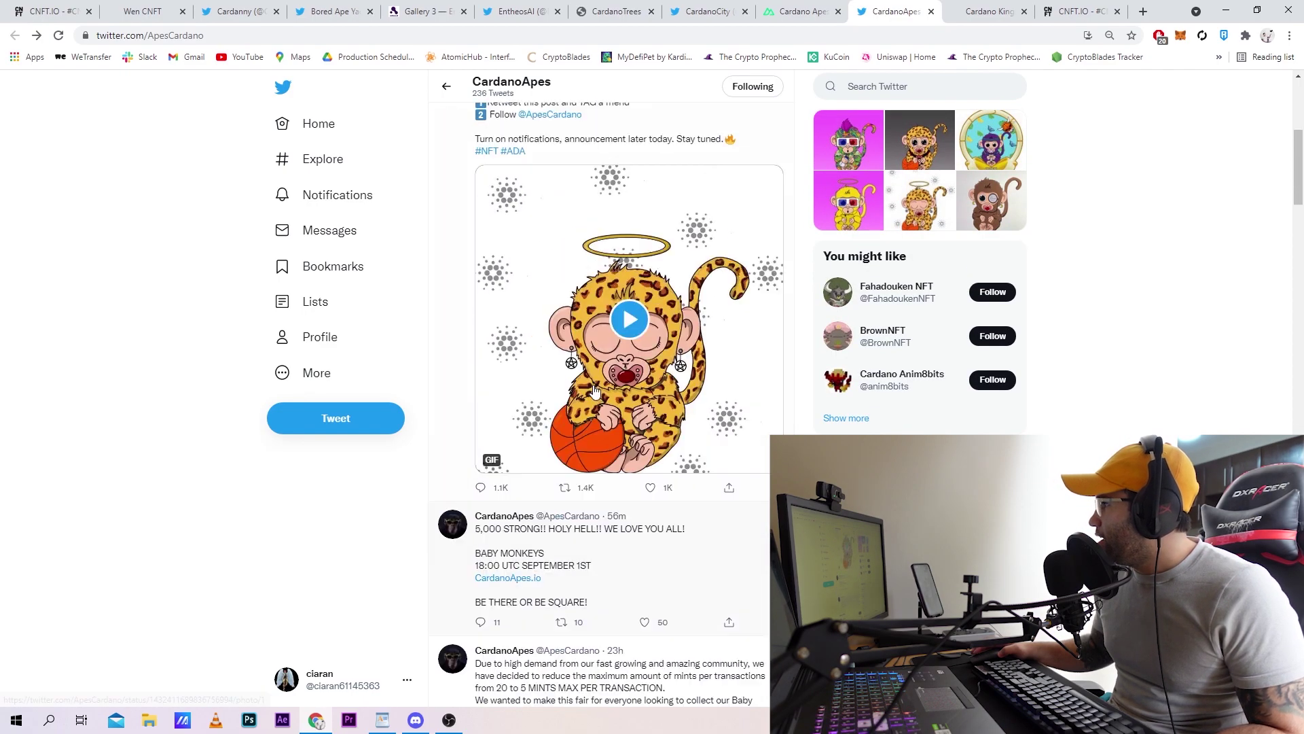
scroll(592, 391, up, 5)
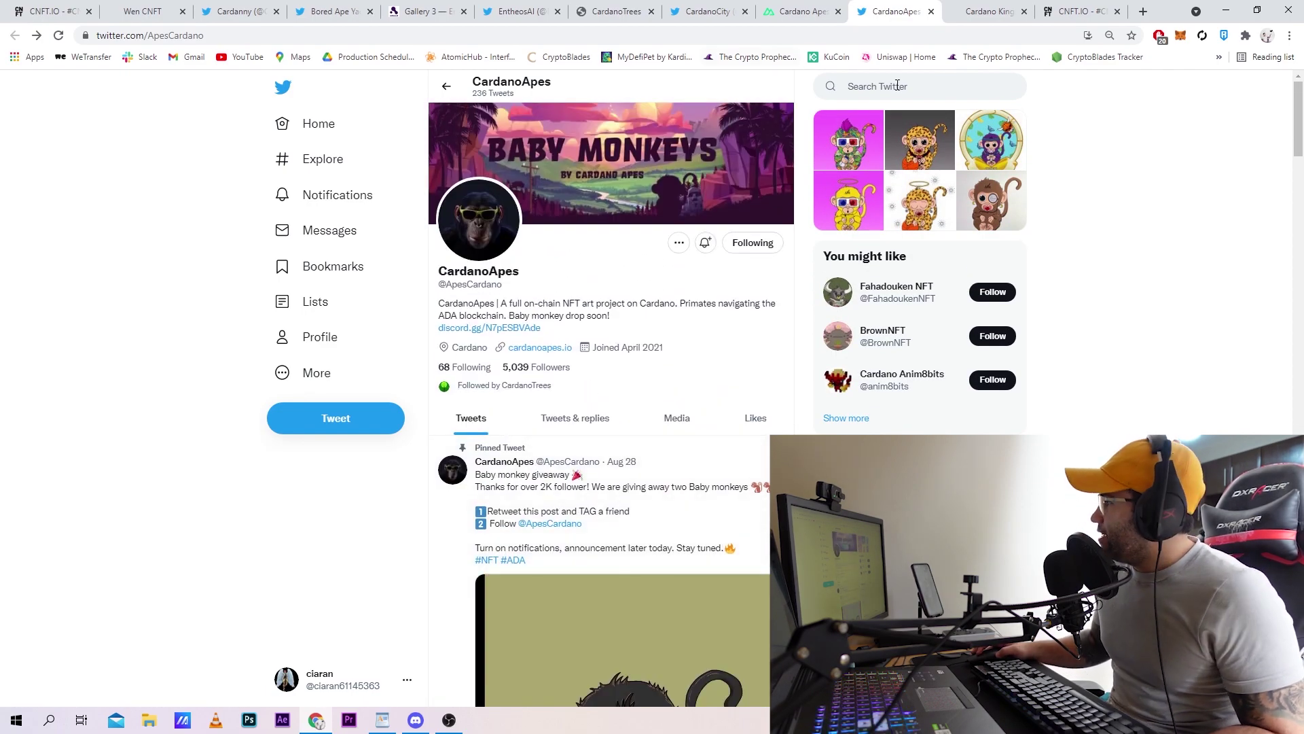
click(993, 11)
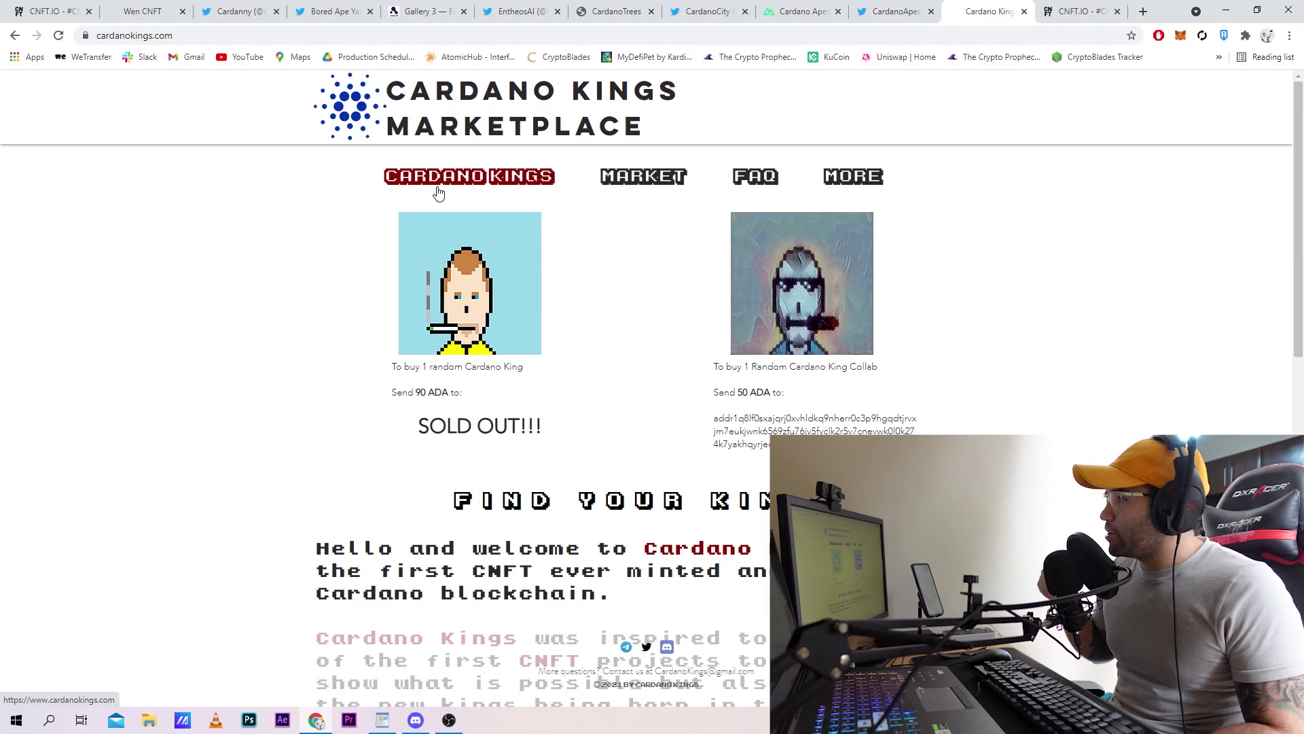
mouse_move(853, 176)
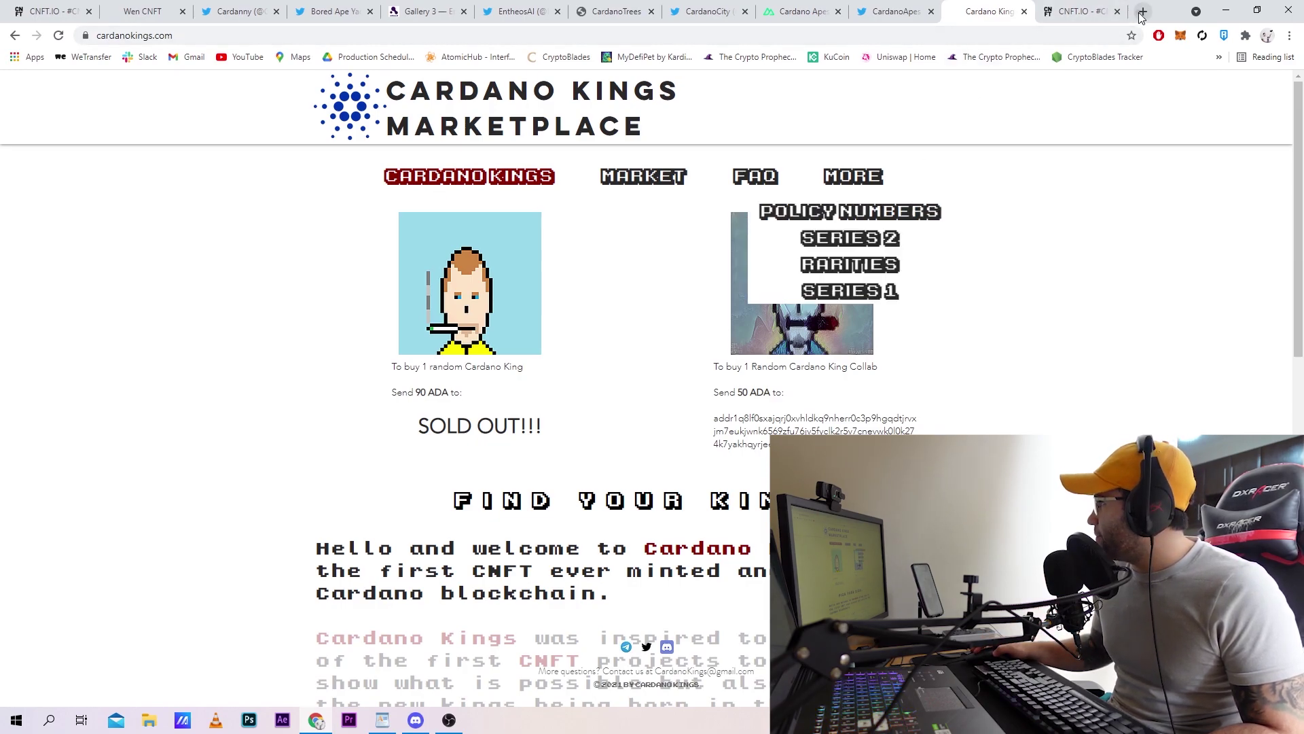
Load the pool.pm stake bookmark in a new tab to view the #0034 Ring King wallet.
click(1142, 12)
click(1219, 57)
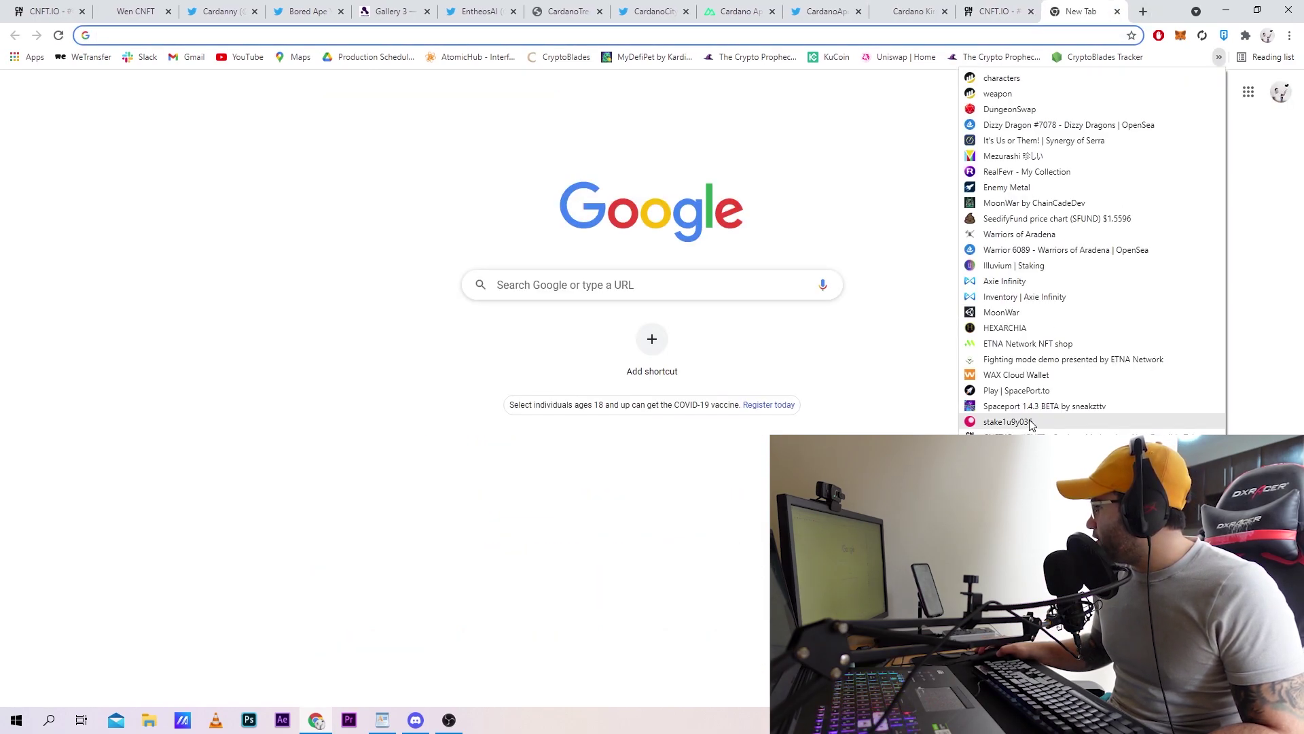
click(1009, 421)
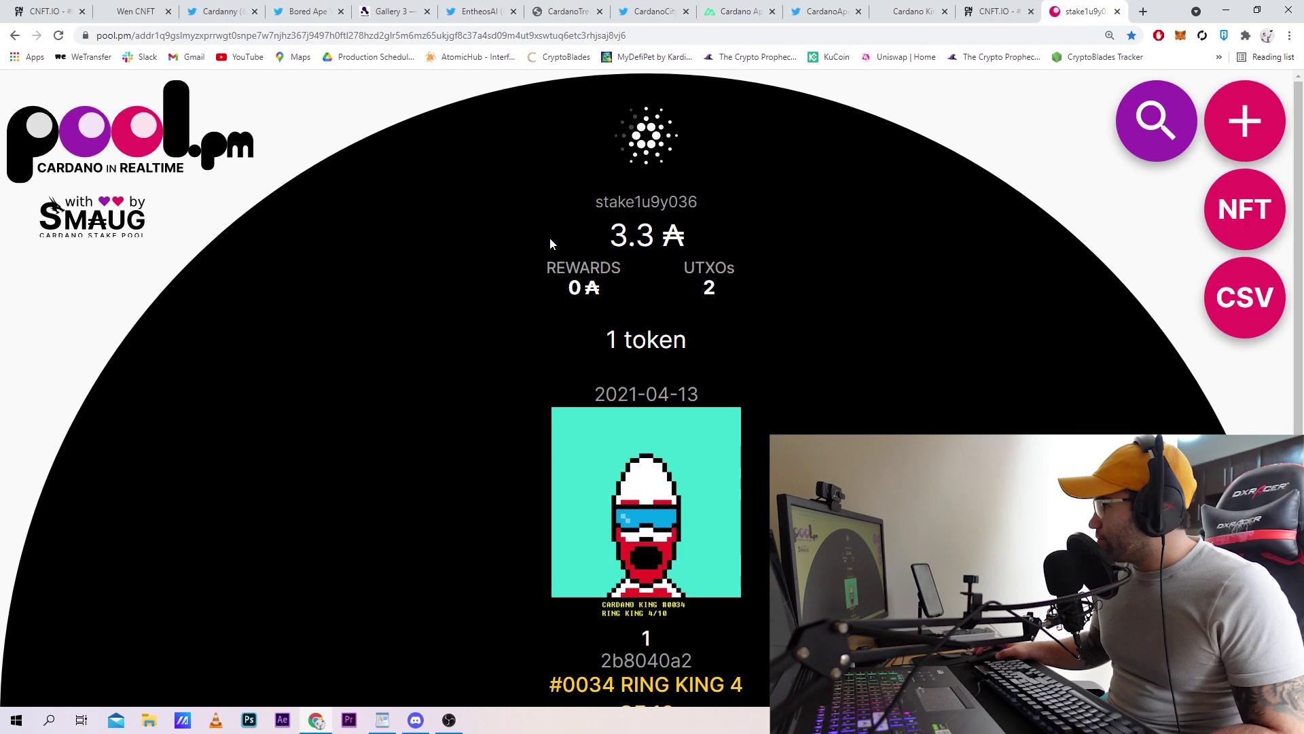
scroll(570, 310, down, 1)
scroll(552, 352, down, 1)
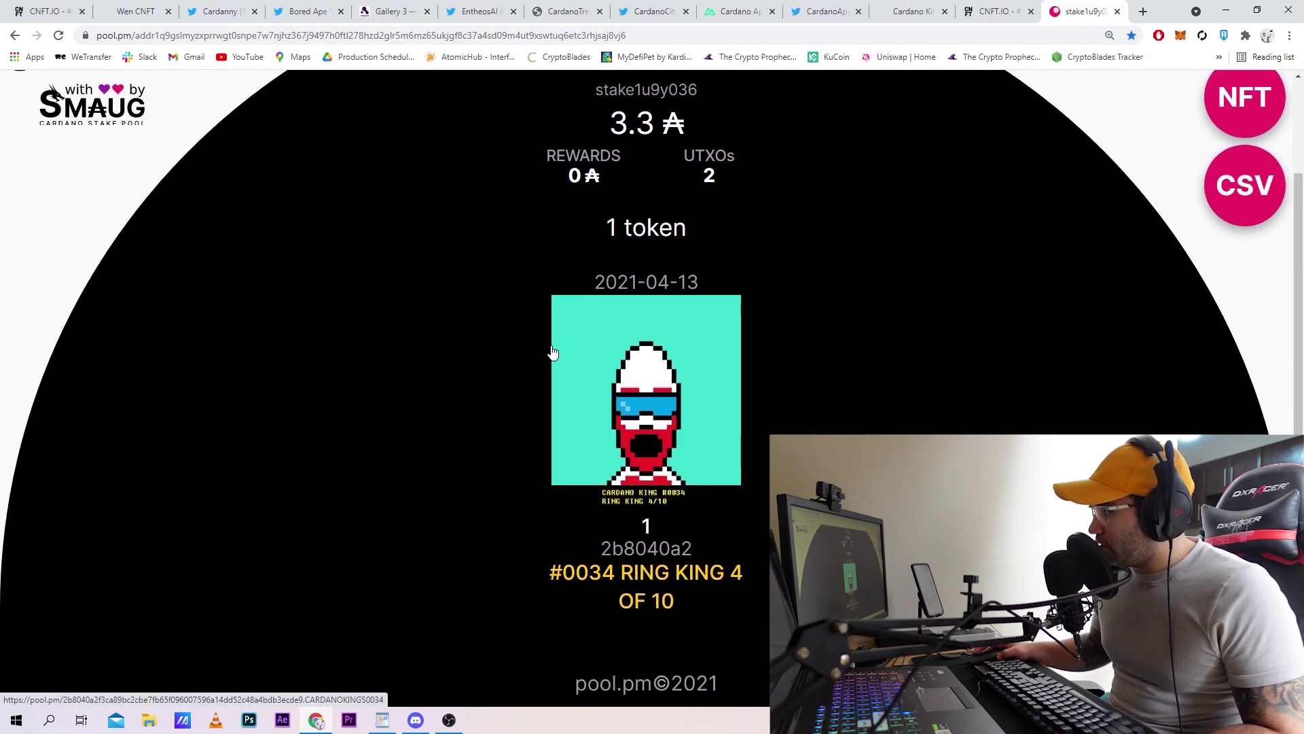
scroll(553, 351, up, 1)
scroll(552, 351, down, 1)
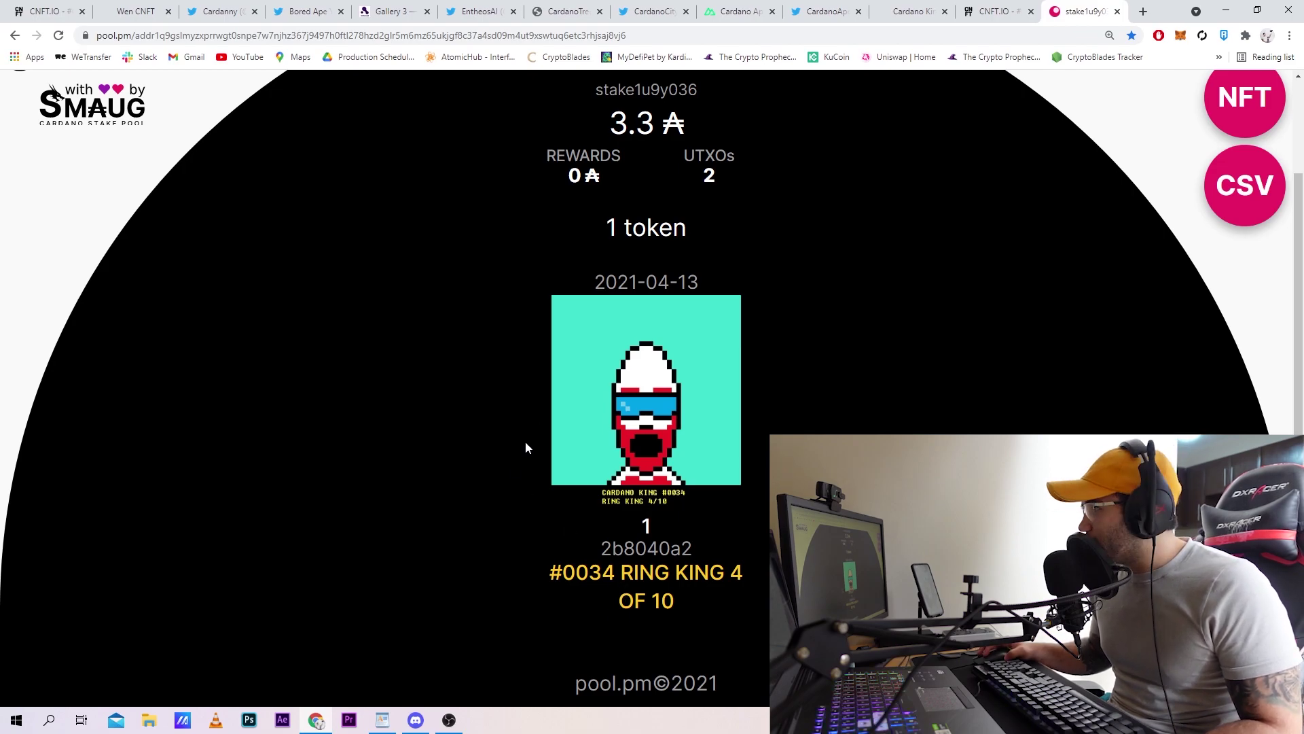
click(911, 12)
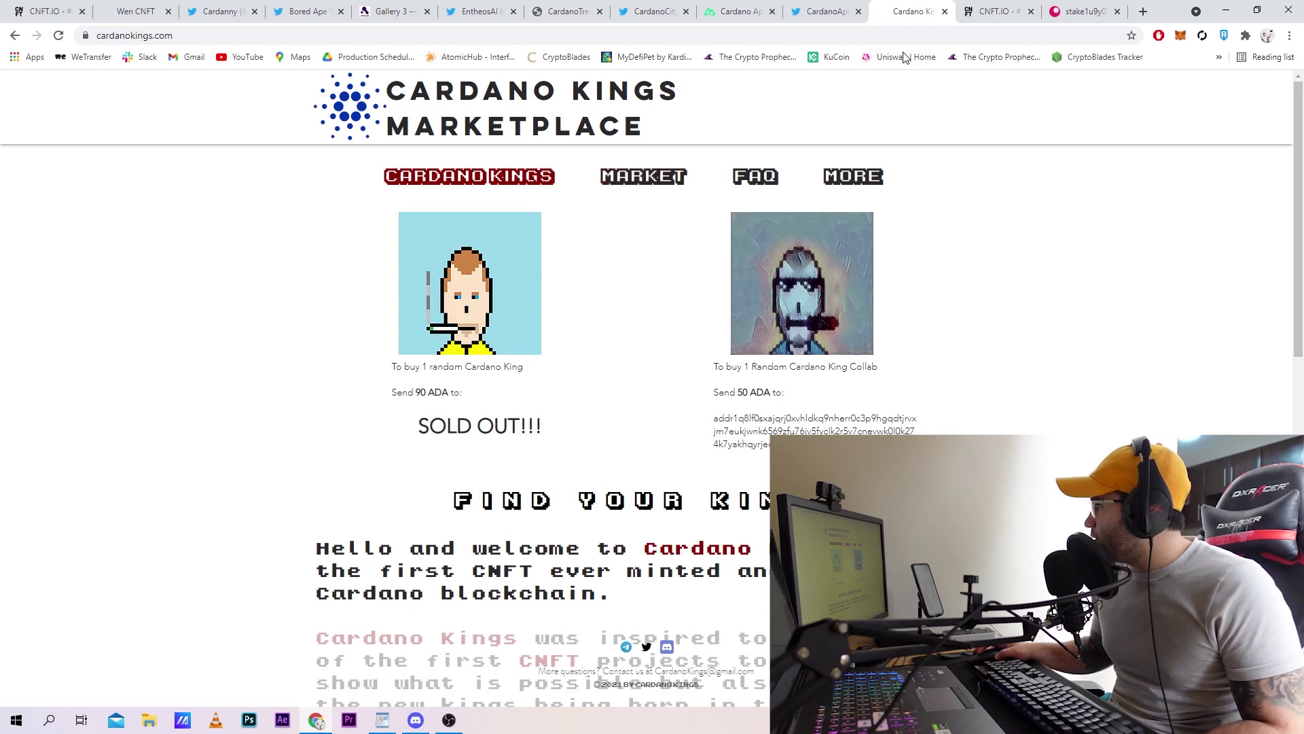
Switch via Ctrl+Tab to the CNFT.io cardanokings search listing 37 assets.
key(ctrl+Tab)
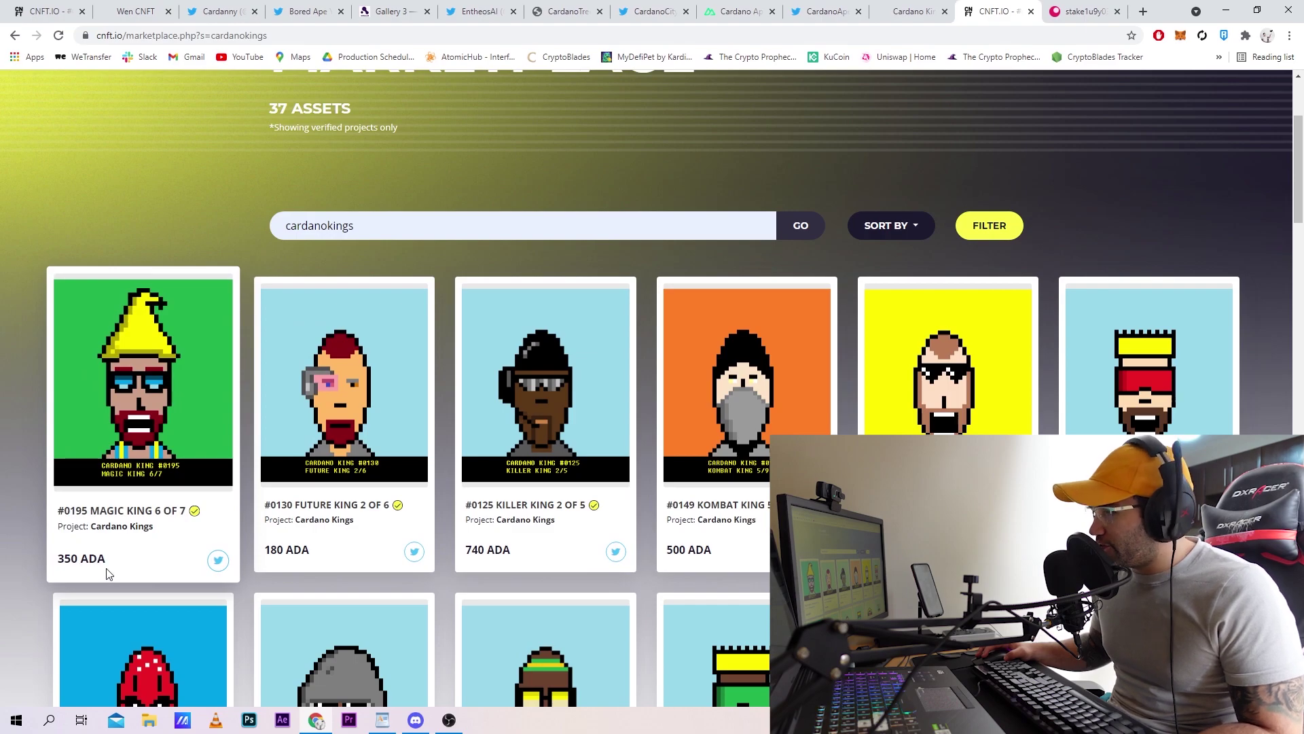
scroll(719, 479, down, 2)
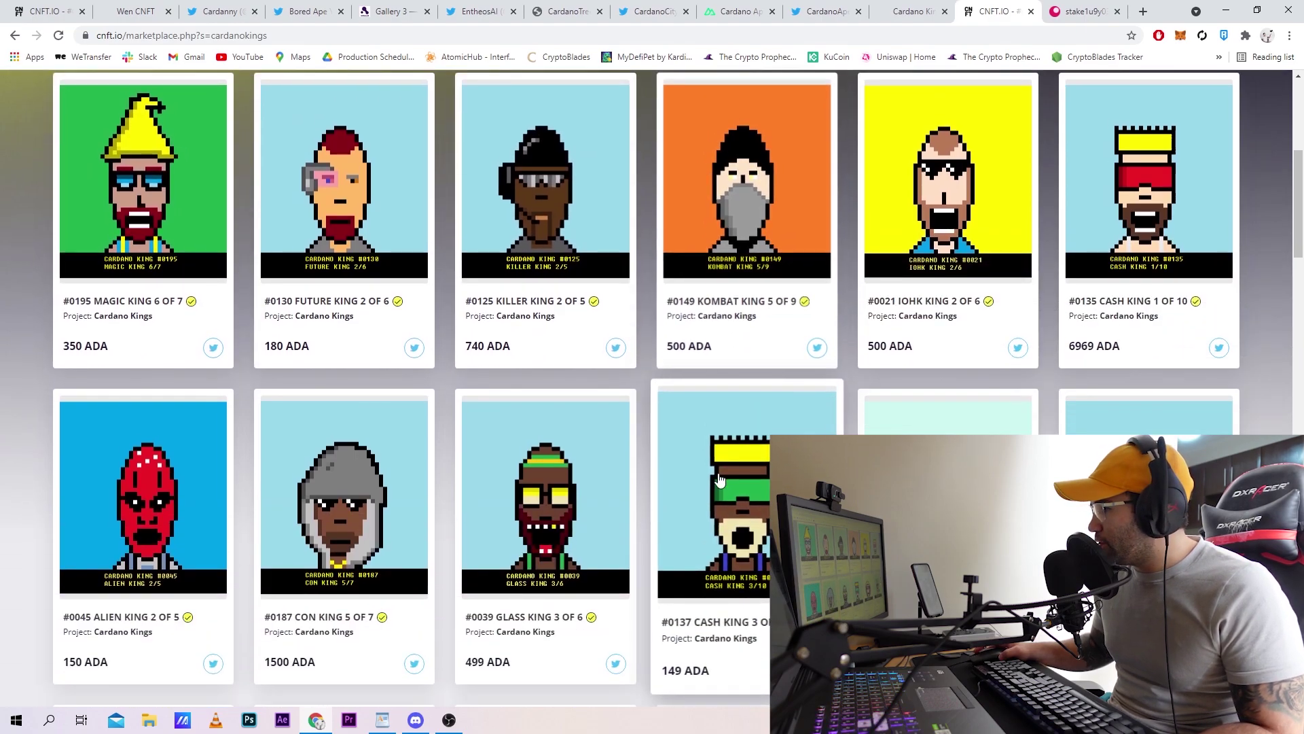
scroll(720, 480, down, 4)
scroll(632, 438, down, 4)
scroll(630, 433, down, 2)
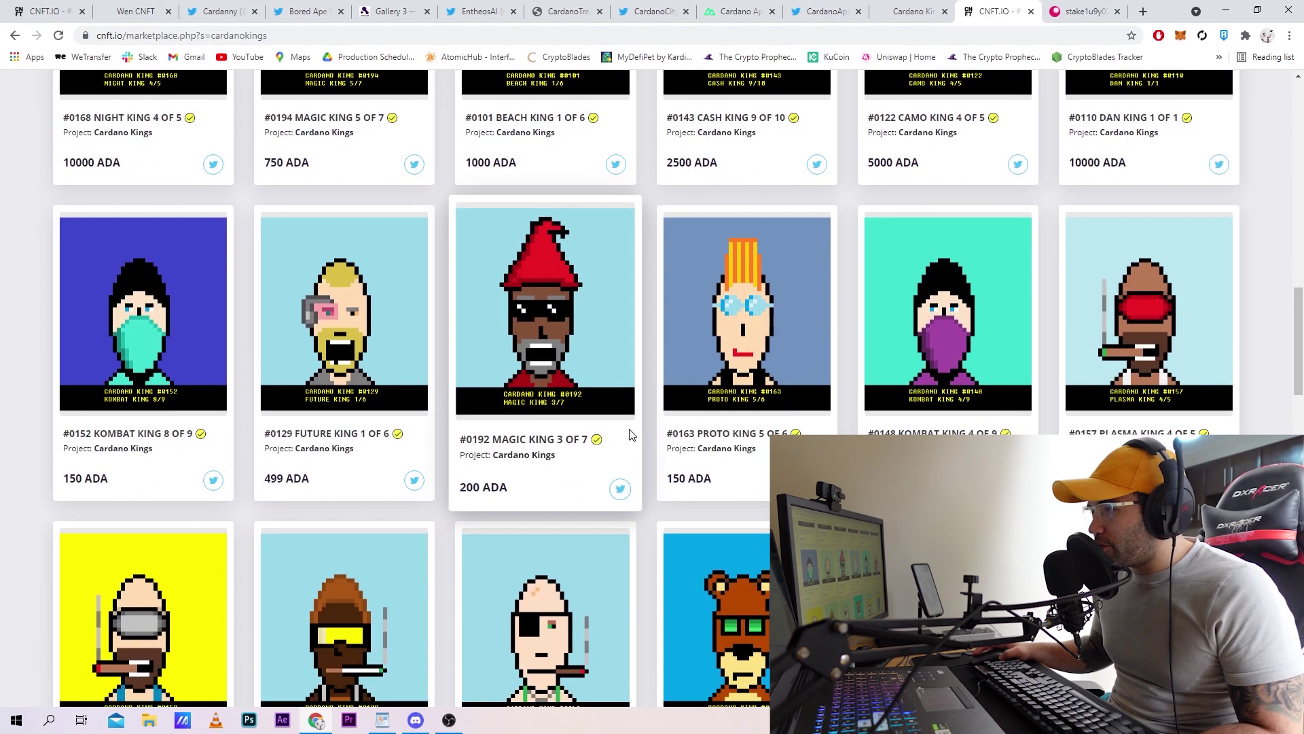
scroll(630, 432, down, 4)
scroll(630, 438, down, 3)
scroll(629, 449, down, 2)
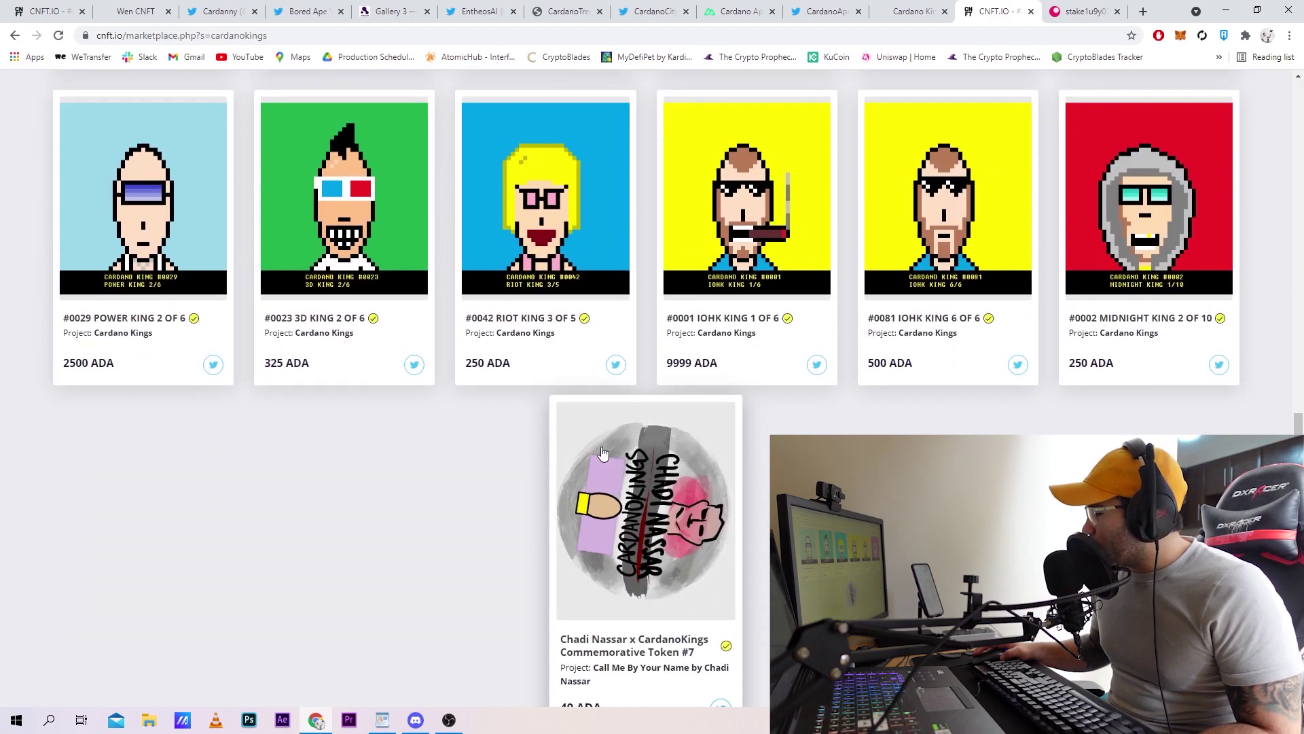
scroll(615, 481, up, 3)
scroll(616, 482, down, 3)
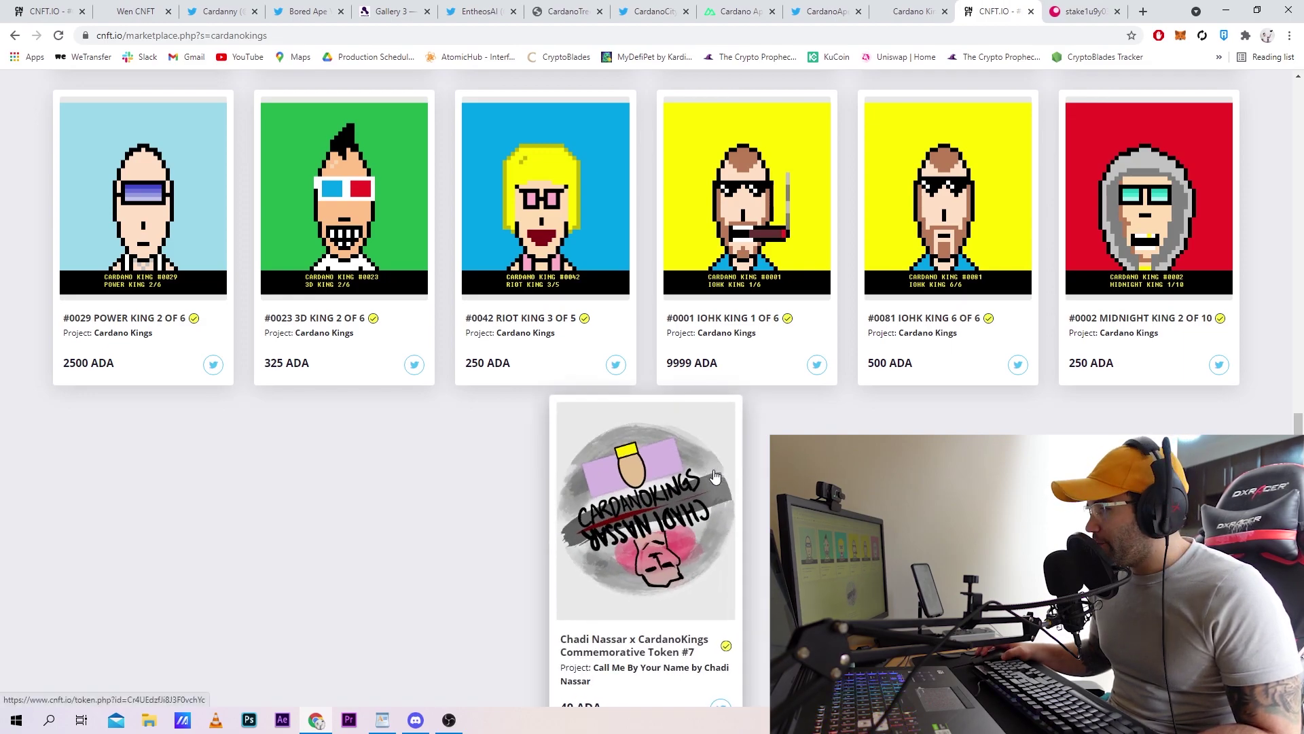
scroll(715, 476, up, 3)
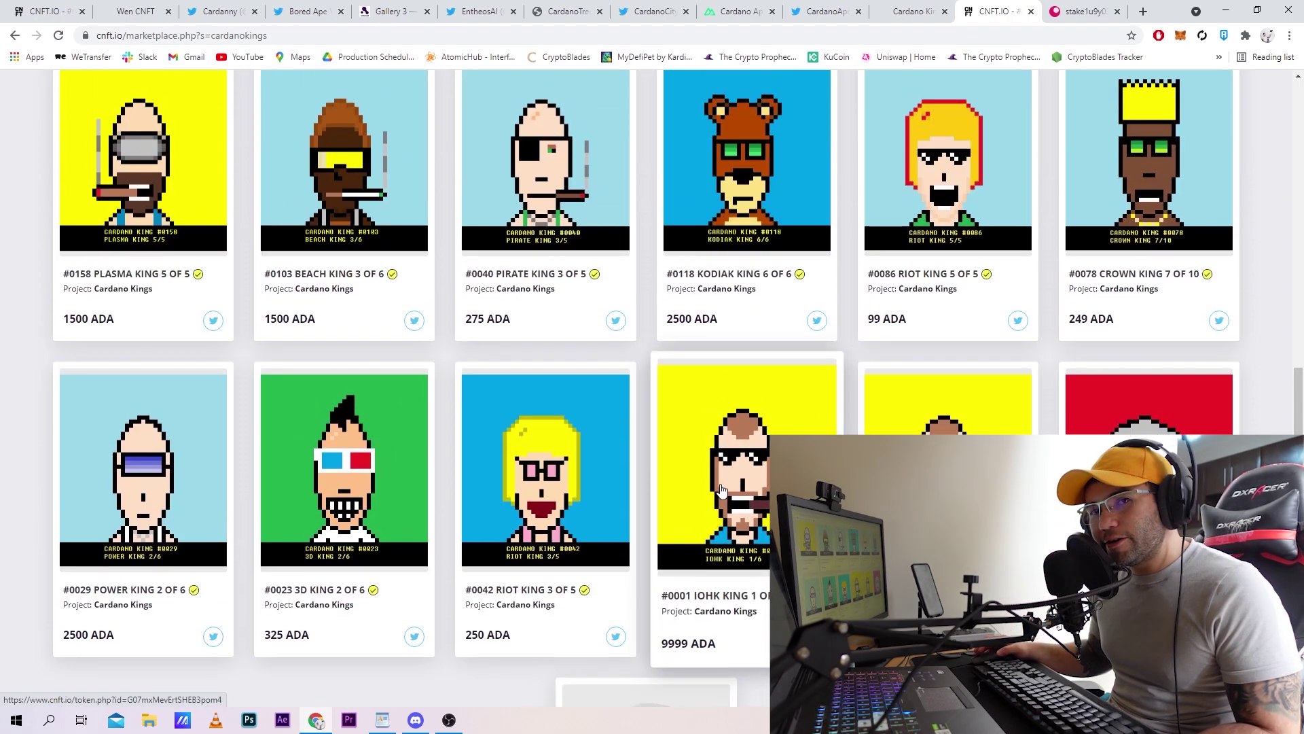
scroll(727, 487, up, 3)
scroll(692, 479, up, 3)
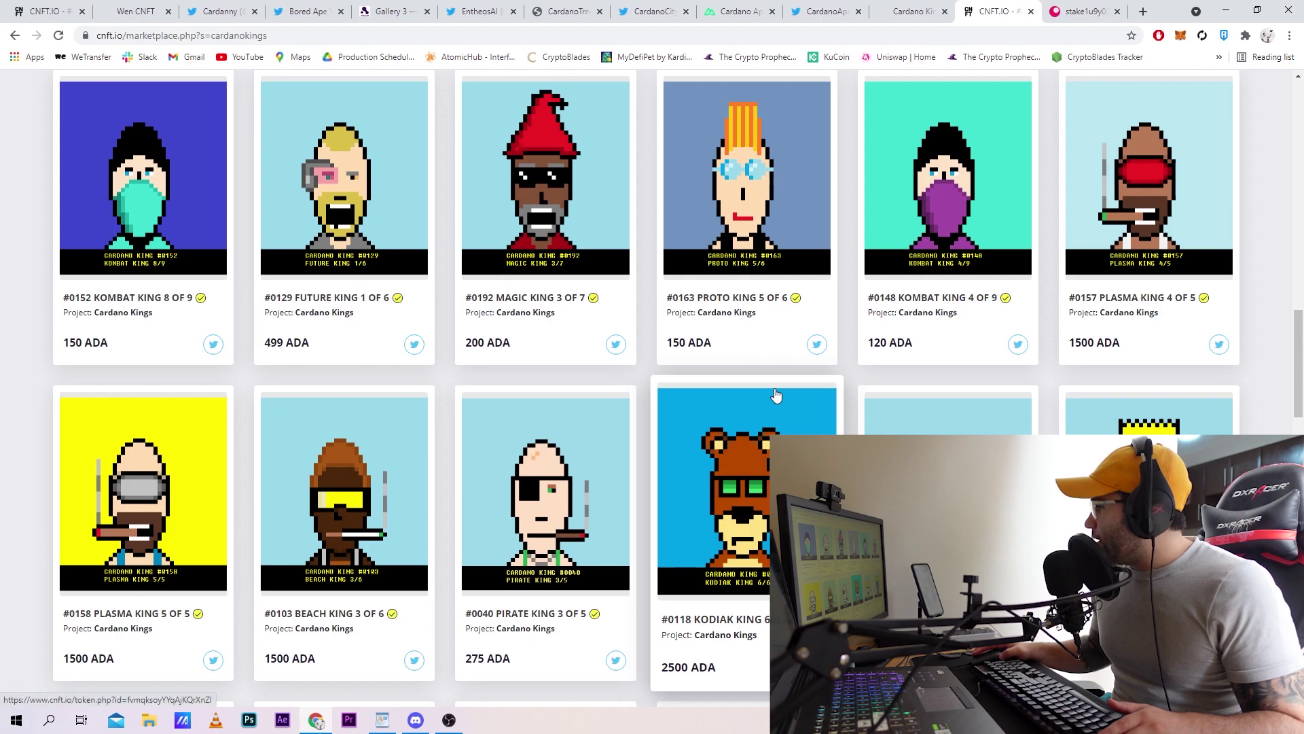
scroll(649, 494, up, 4)
scroll(650, 494, up, 4)
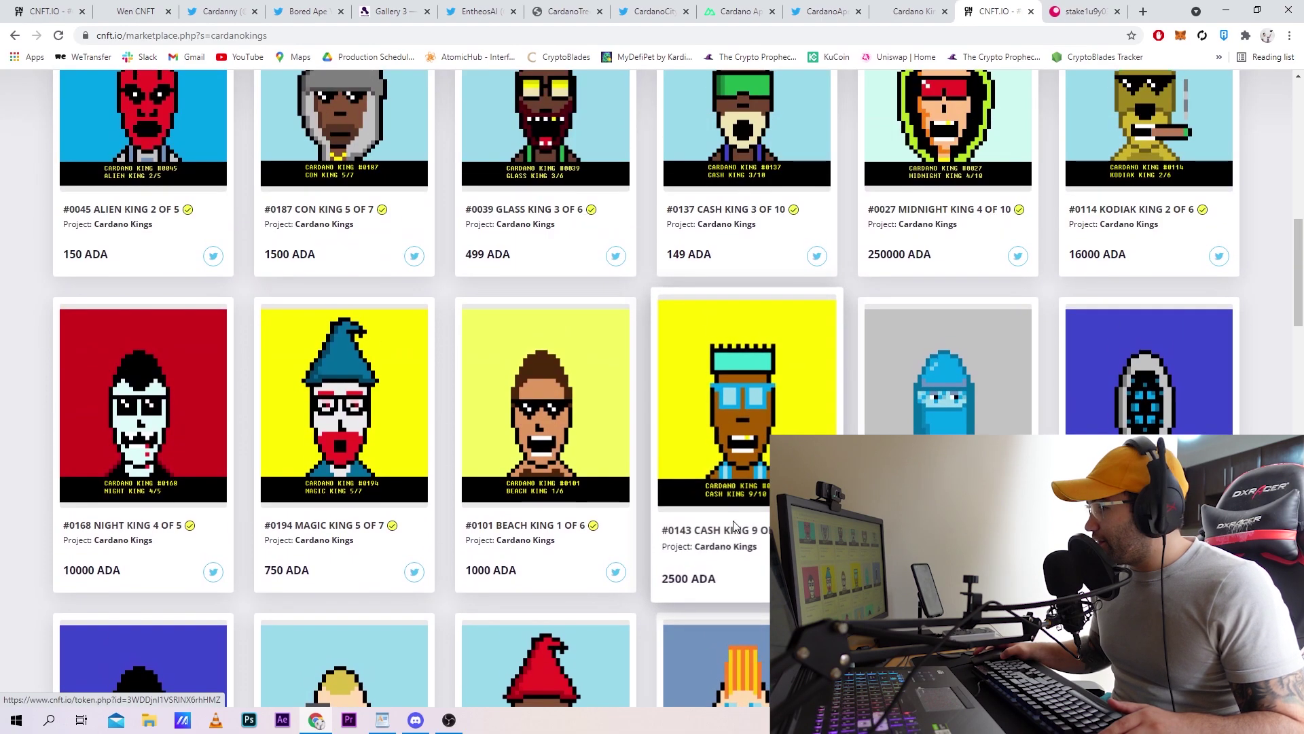
scroll(650, 494, up, 3)
scroll(650, 495, up, 3)
scroll(649, 494, up, 5)
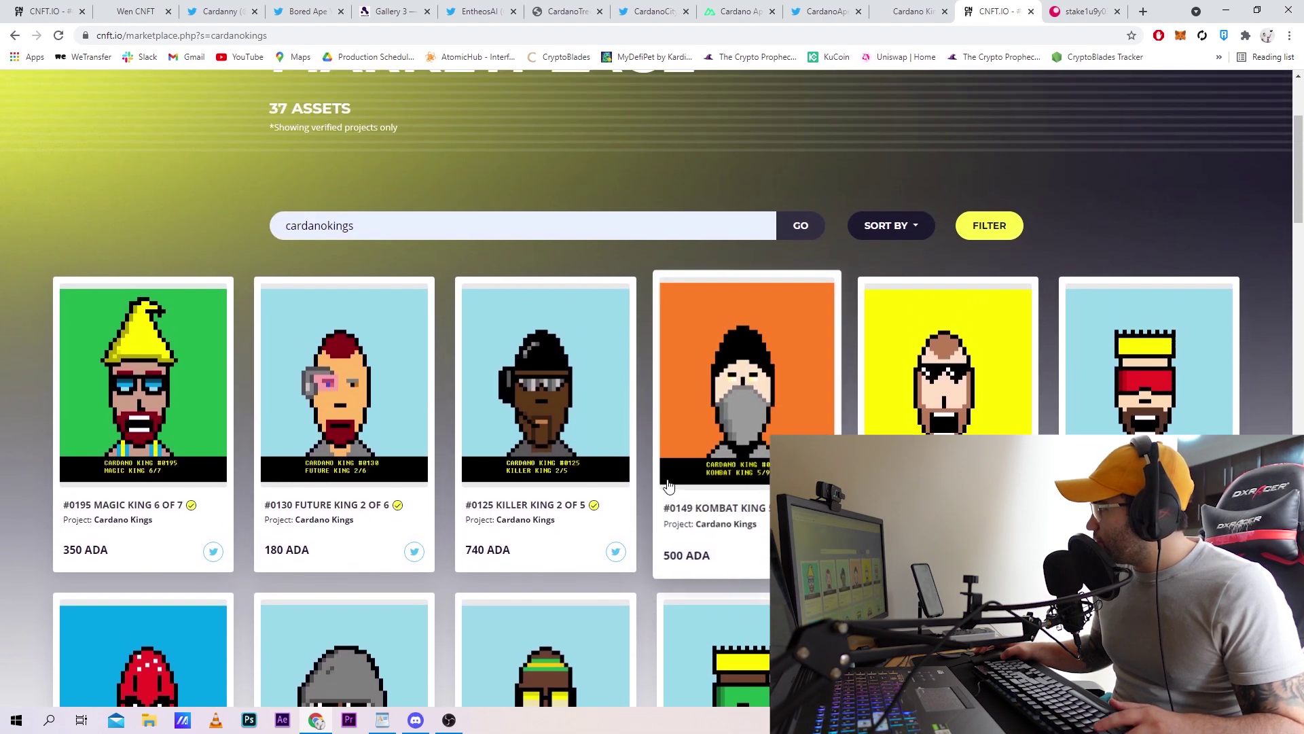